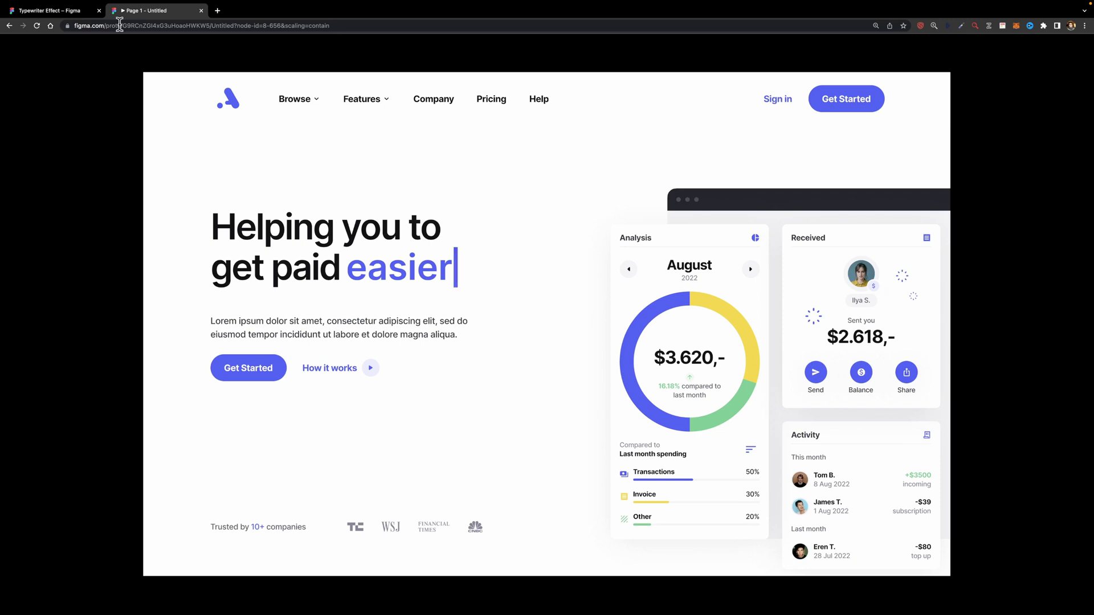
- Switch back to the 'Typewriter Effect – Figma' editor tab showing the Hero frame
{"action": "left_click", "coordinate": [85, 11]}
{"action": "scroll", "coordinate": [296, 212], "scroll_direction": "left", "scroll_amount": 5}
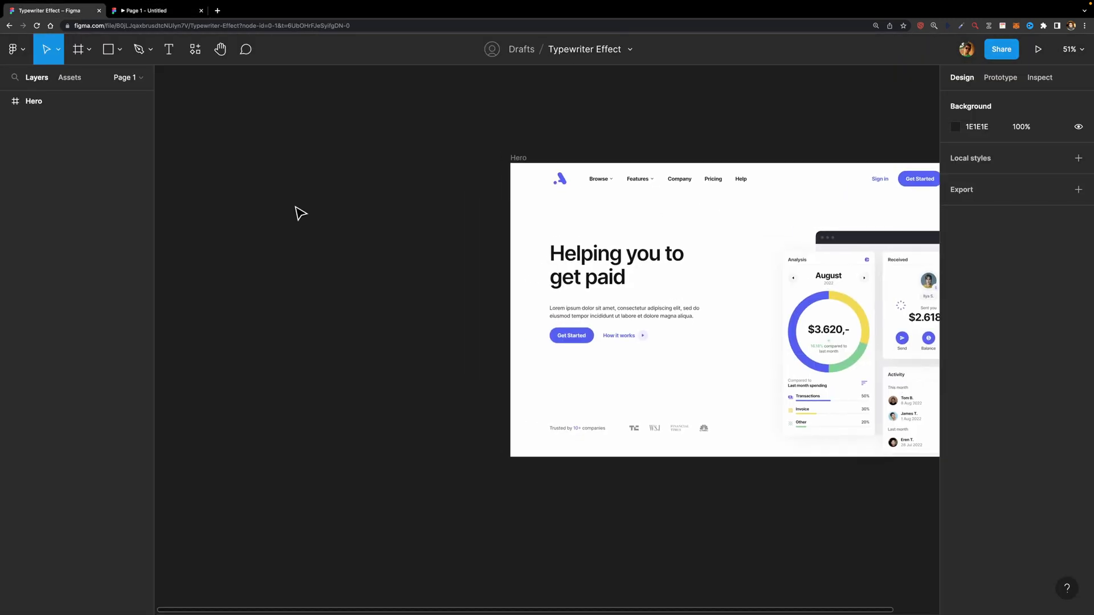
- Draw a narrow frame beside the Hero frame and size it to 8×60
{"action": "left_click", "coordinate": [88, 50]}
{"action": "left_click", "coordinate": [83, 80]}
{"action": "scroll", "coordinate": [420, 254], "scroll_direction": "left", "scroll_amount": 5}
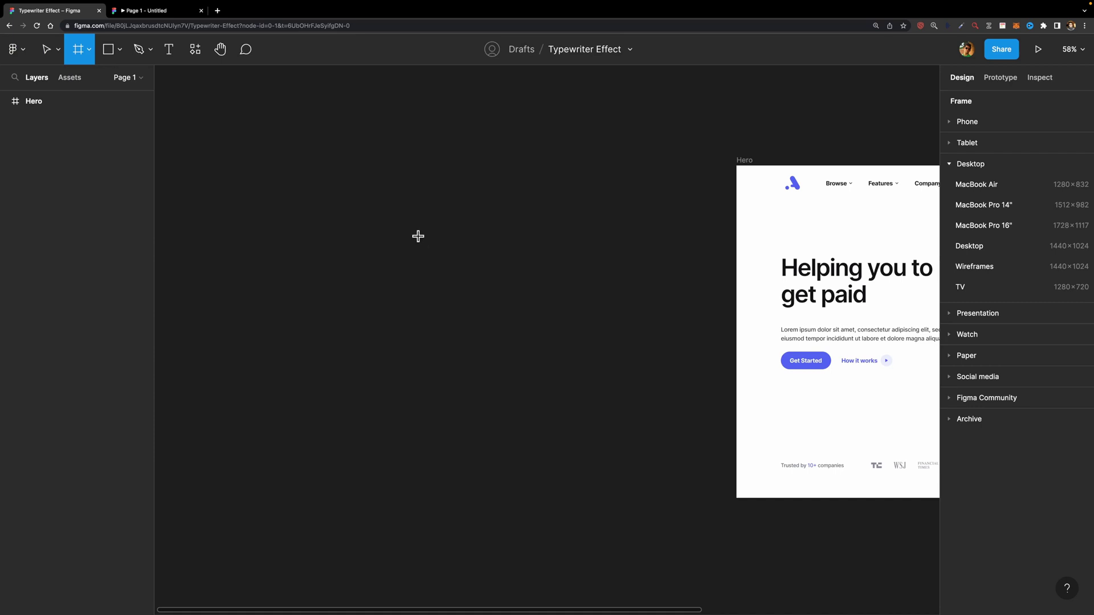
{"action": "left_click_drag", "start_coordinate": [418, 230], "coordinate": [425, 264]}
{"action": "scroll", "coordinate": [411, 237], "scroll_direction": "up", "scroll_amount": 5}
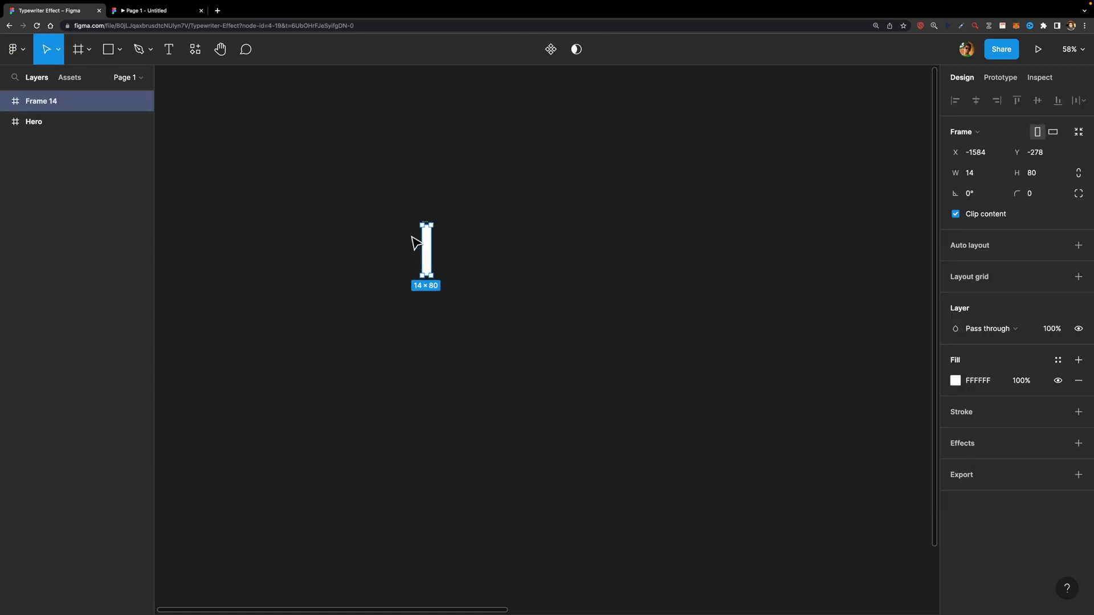
{"action": "left_click", "coordinate": [980, 176]}
{"action": "type", "text": "8"}
{"action": "key", "text": "Return"}
{"action": "left_click", "coordinate": [1045, 174]}
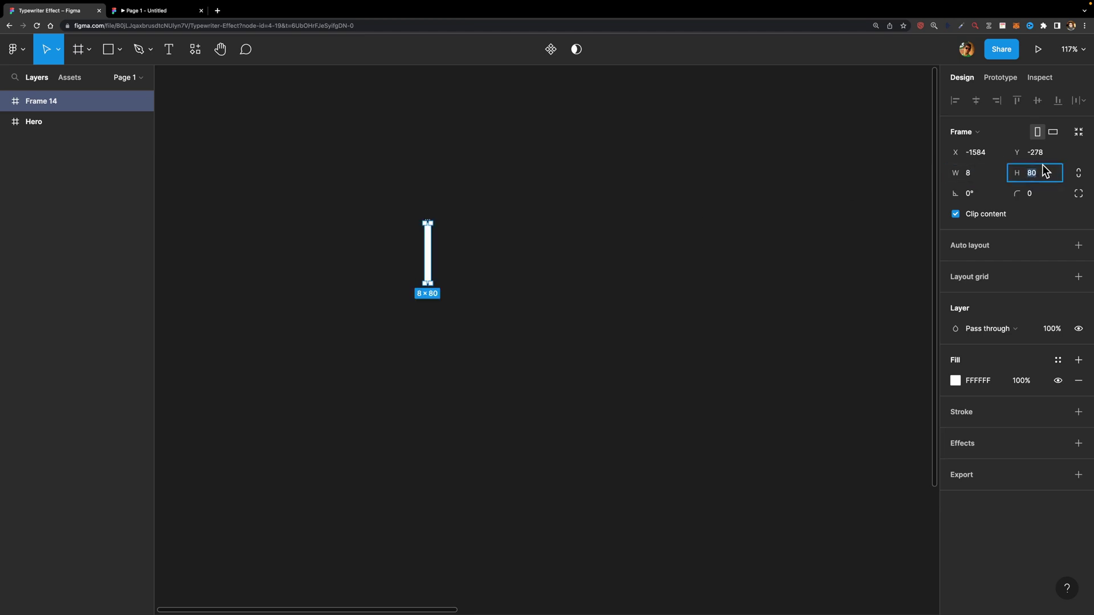
{"action": "type", "text": "60"}
{"action": "key", "text": "Return"}
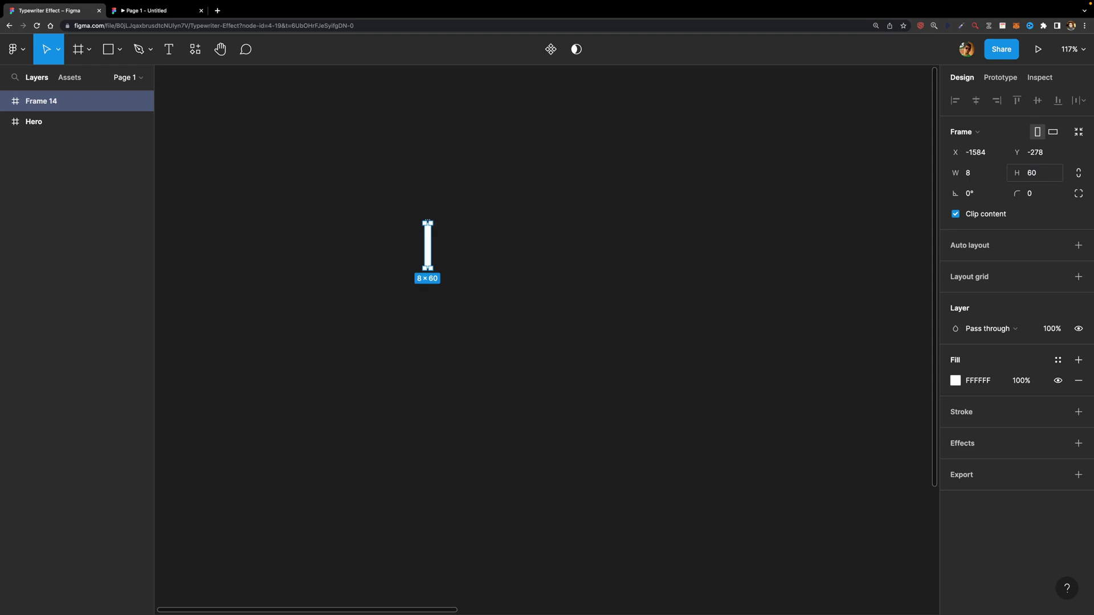
- Rename the new frame to 'Caret'
{"action": "double_click", "coordinate": [29, 99]}
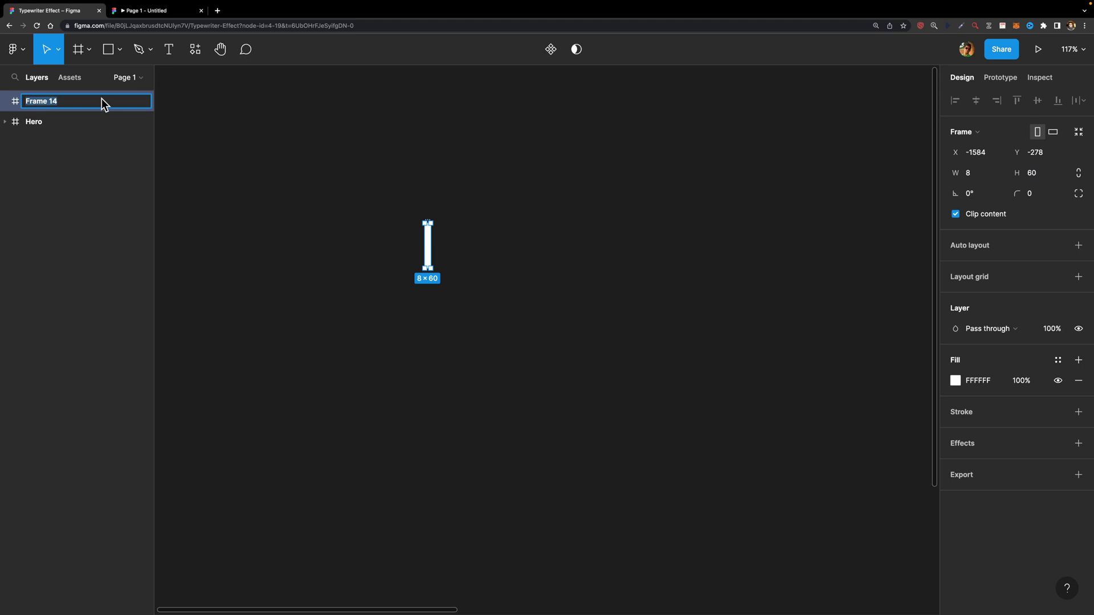
{"action": "type", "text": "Caret"}
{"action": "key", "text": "Return"}
{"action": "scroll", "coordinate": [488, 239], "scroll_direction": "down", "scroll_amount": 3}
{"action": "scroll", "coordinate": [502, 238], "scroll_direction": "right", "scroll_amount": 5}
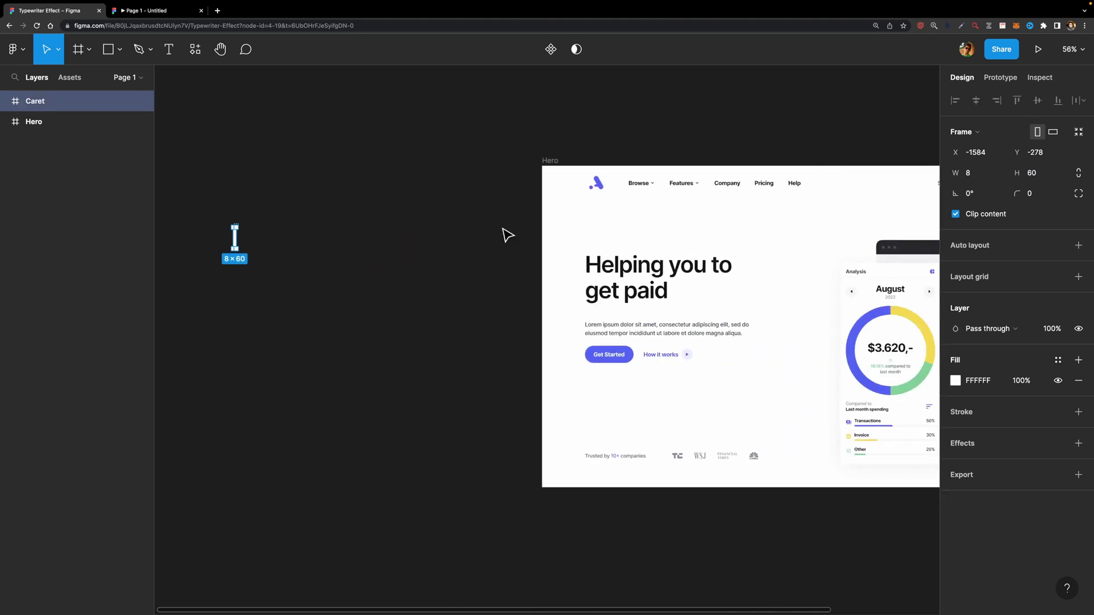
- Copy the Get Started button's 5167F6 fill and paste it as the Caret frame's fill
{"action": "left_click", "coordinate": [608, 354], "text": "super"}
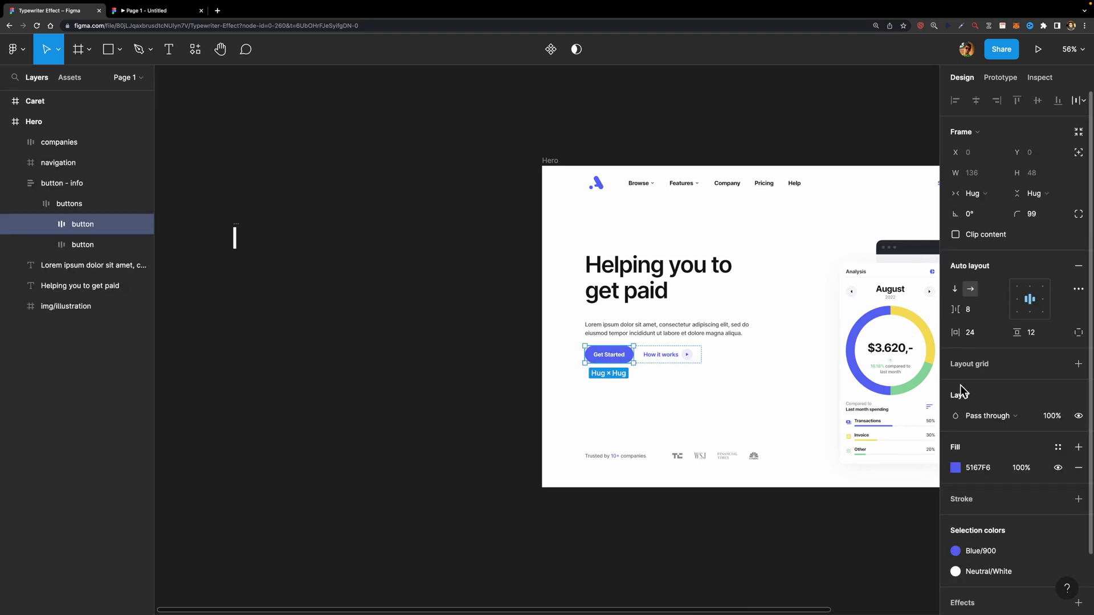
{"action": "left_click", "coordinate": [991, 469]}
{"action": "key", "text": "ctrl+c"}
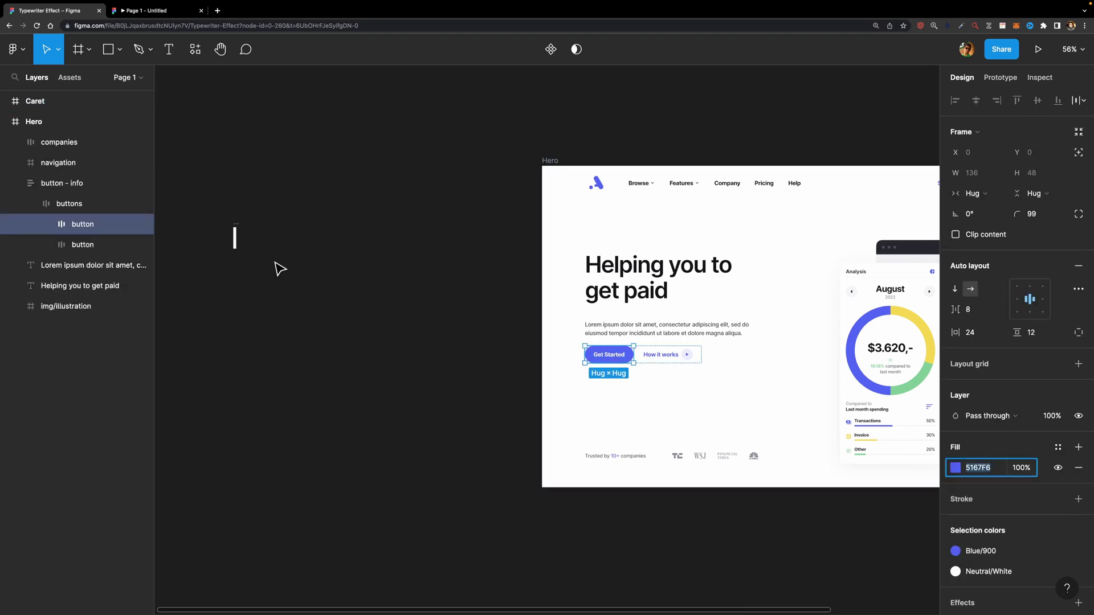
{"action": "left_click", "coordinate": [235, 238]}
{"action": "left_click", "coordinate": [971, 381]}
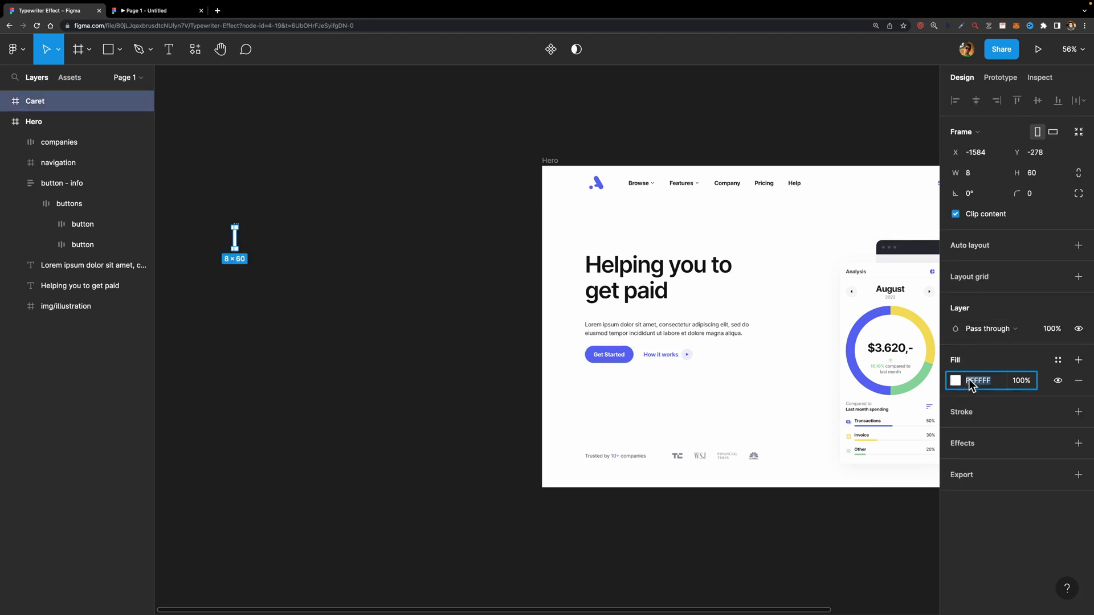
{"action": "key", "text": "ctrl+v"}
{"action": "key", "text": "Return"}
{"action": "scroll", "coordinate": [288, 232], "scroll_direction": "up", "scroll_amount": 5}
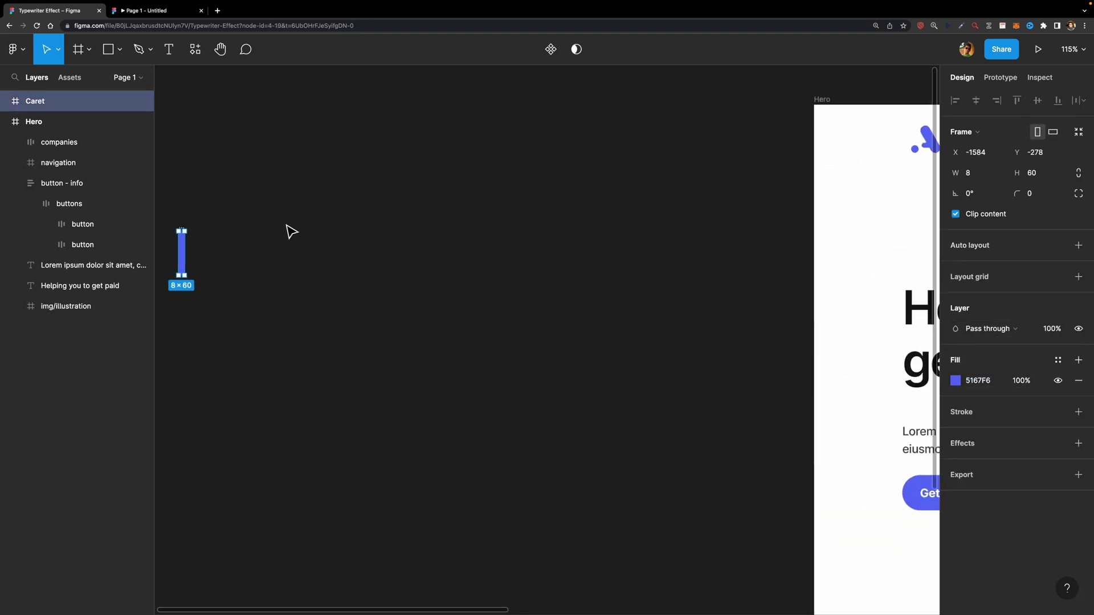
{"action": "scroll", "coordinate": [291, 231], "scroll_direction": "left", "scroll_amount": 5}
{"action": "scroll", "coordinate": [591, 215], "scroll_direction": "up", "scroll_amount": 2}
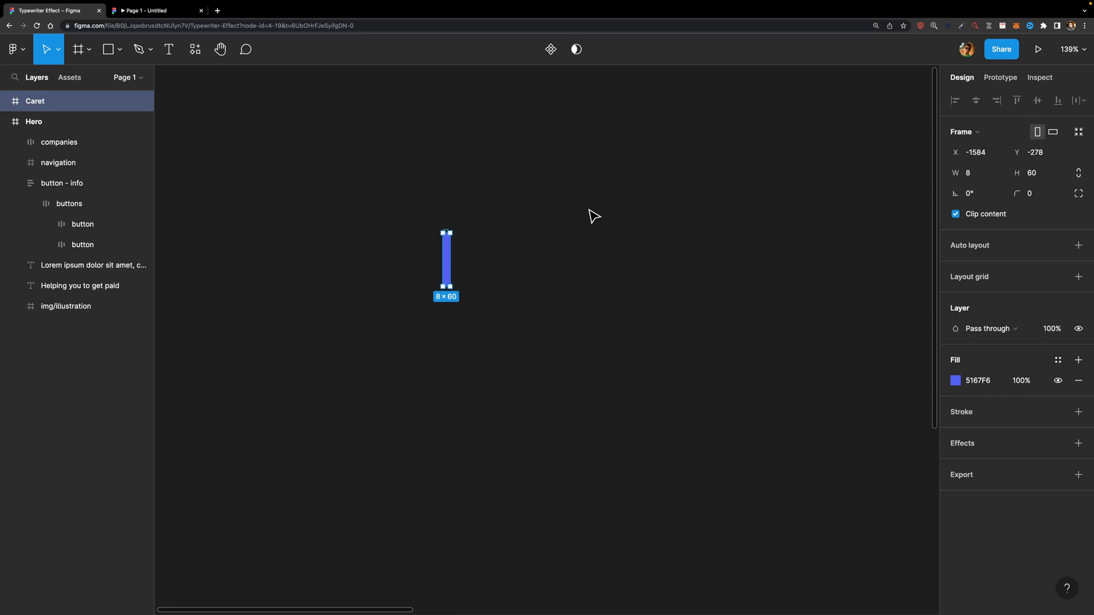
{"action": "left_click", "coordinate": [11, 122]}
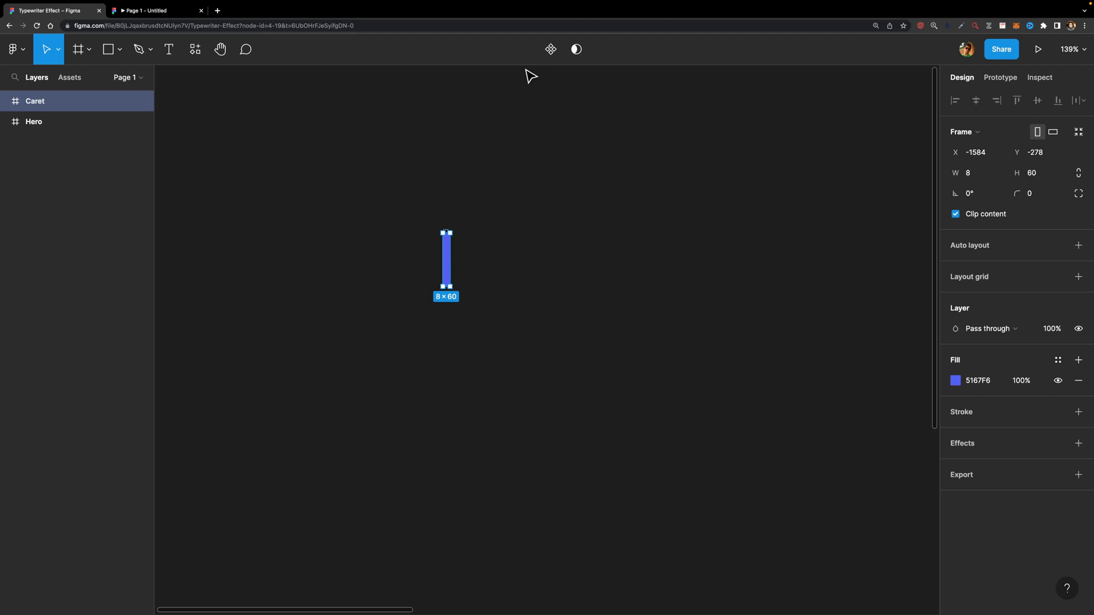
- Make Caret a component and add a second variant, giving Default and Variant2
{"action": "left_click", "coordinate": [551, 51]}
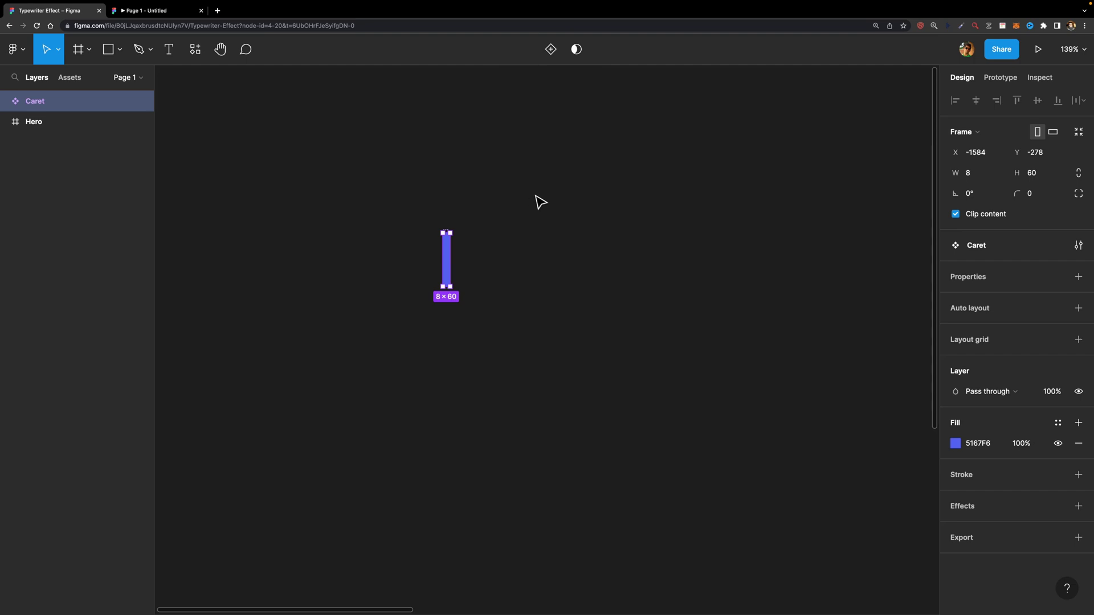
{"action": "left_click", "coordinate": [550, 51]}
{"action": "left_click", "coordinate": [498, 222]}
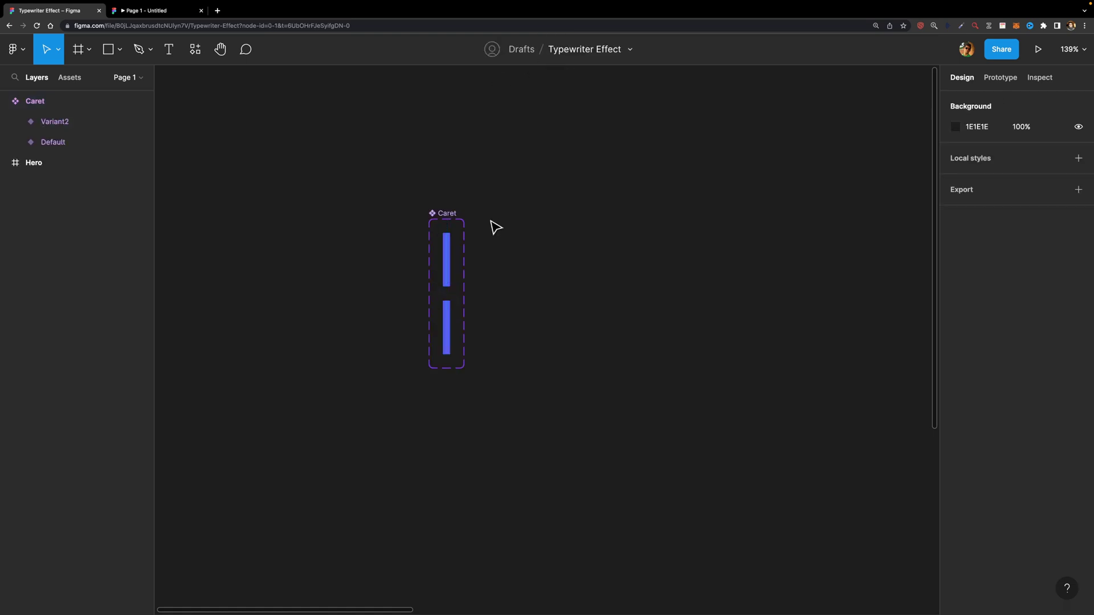
- Hide the 5167F6 fill on Caret's Variant2, leaving the Default variant blue
{"action": "left_click", "coordinate": [450, 314]}
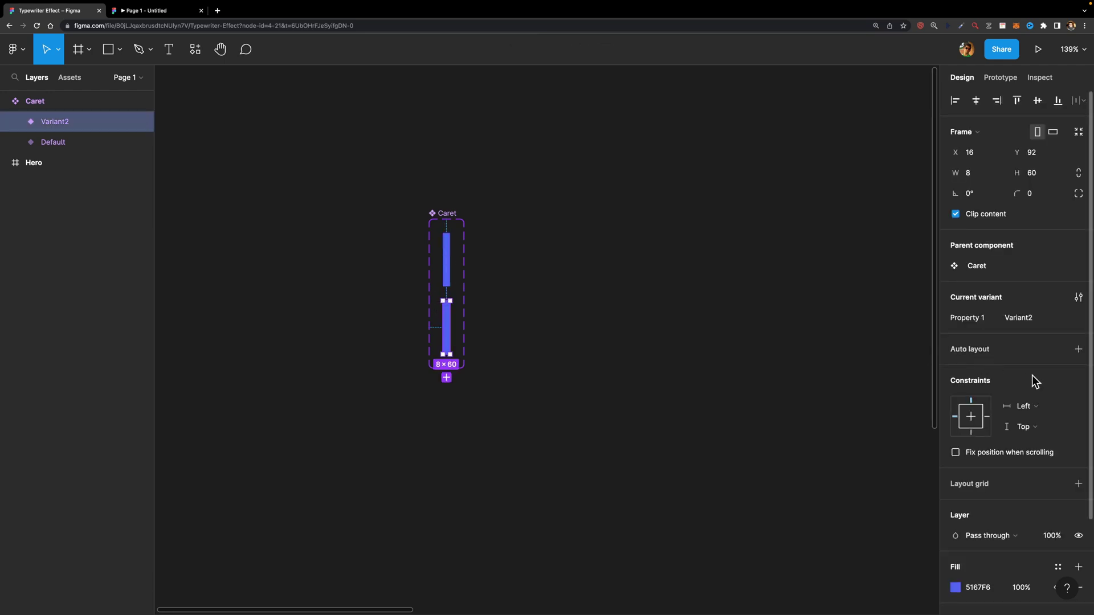
{"action": "scroll", "coordinate": [1032, 375], "scroll_direction": "down", "scroll_amount": 2}
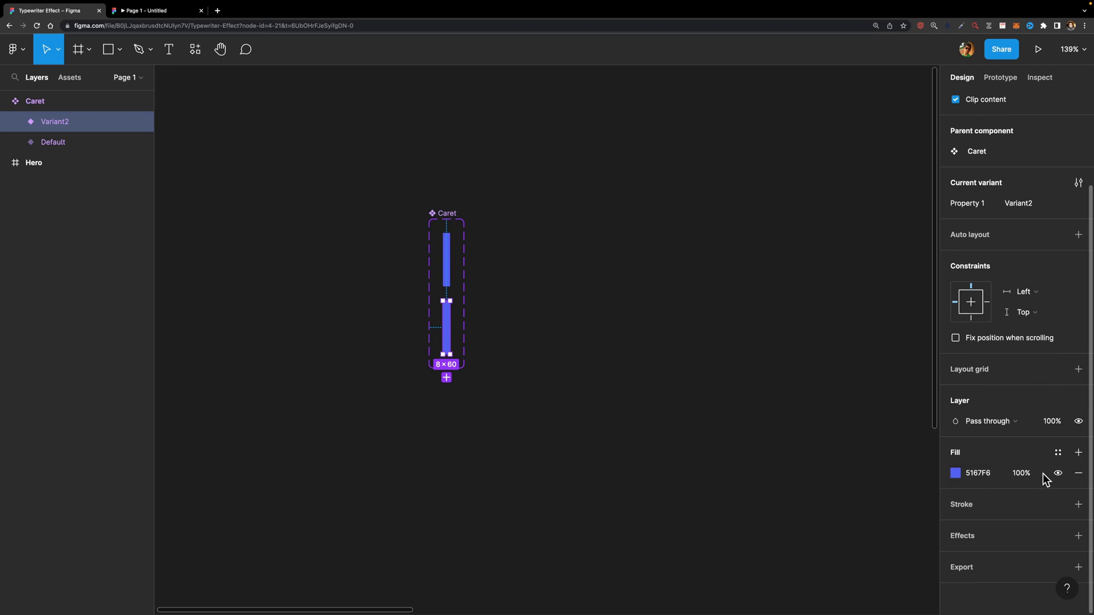
{"action": "left_click", "coordinate": [1057, 474]}
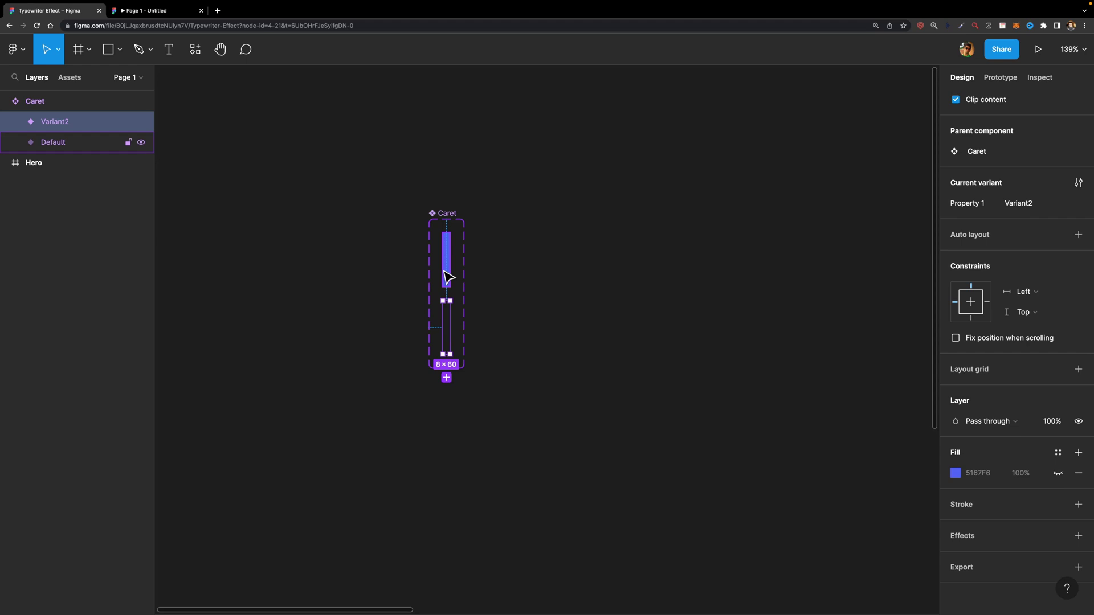
{"action": "left_click", "coordinate": [449, 278]}
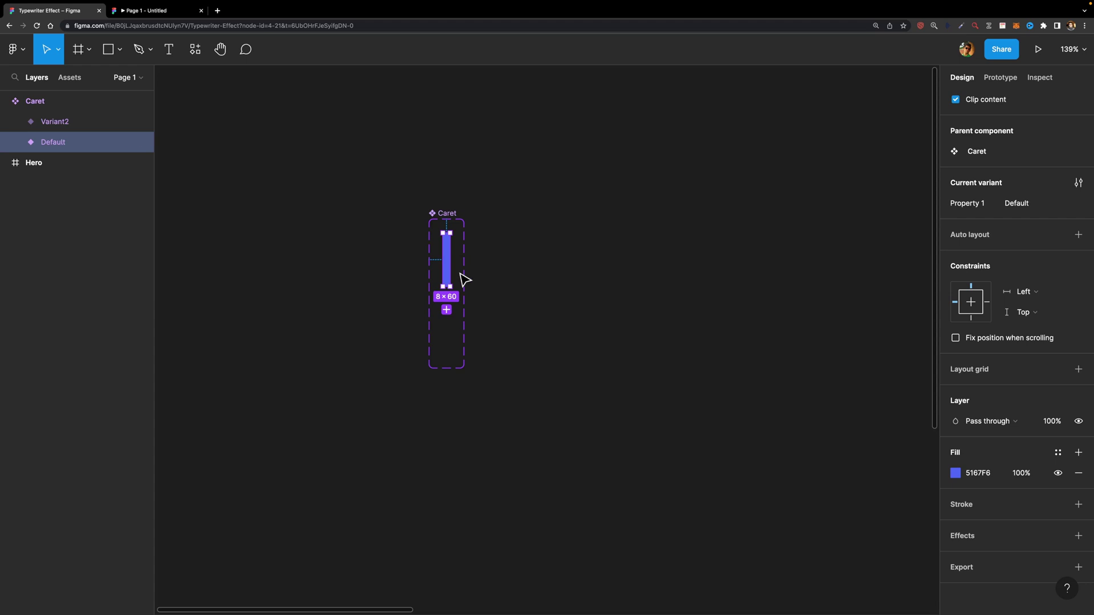
- Connect Default to Variant2 with an After delay trigger of 200 ms
{"action": "left_click", "coordinate": [999, 77]}
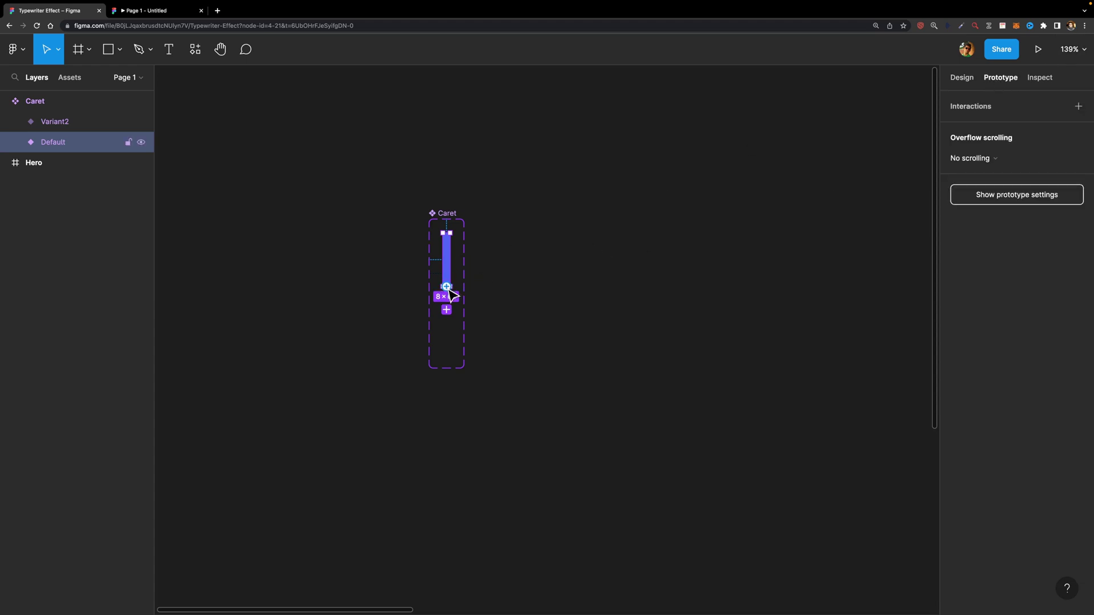
{"action": "left_click_drag", "start_coordinate": [447, 289], "coordinate": [446, 322]}
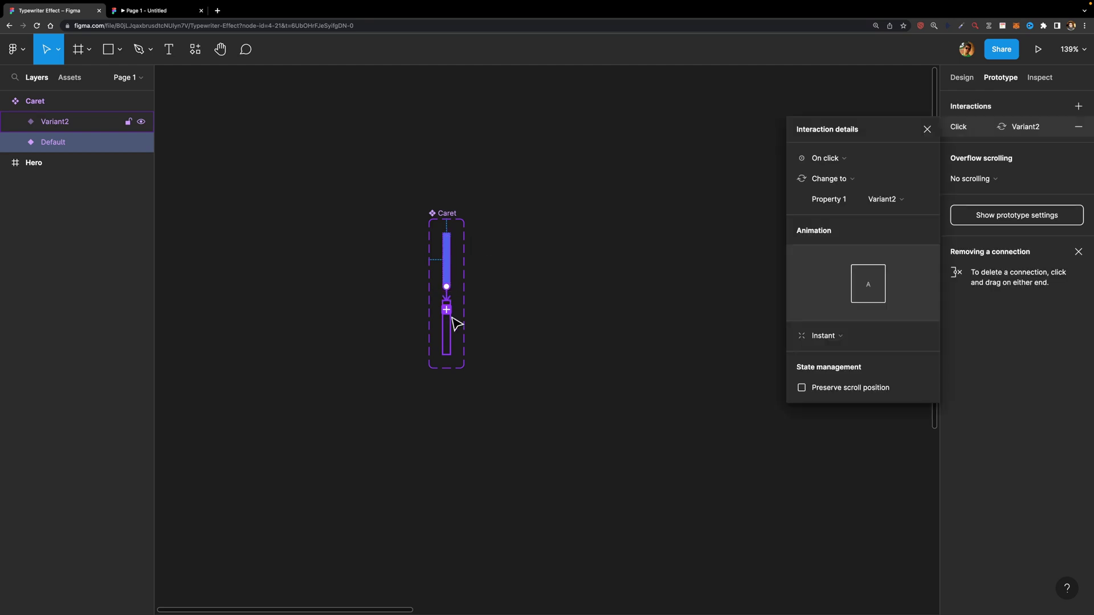
{"action": "left_click", "coordinate": [841, 160]}
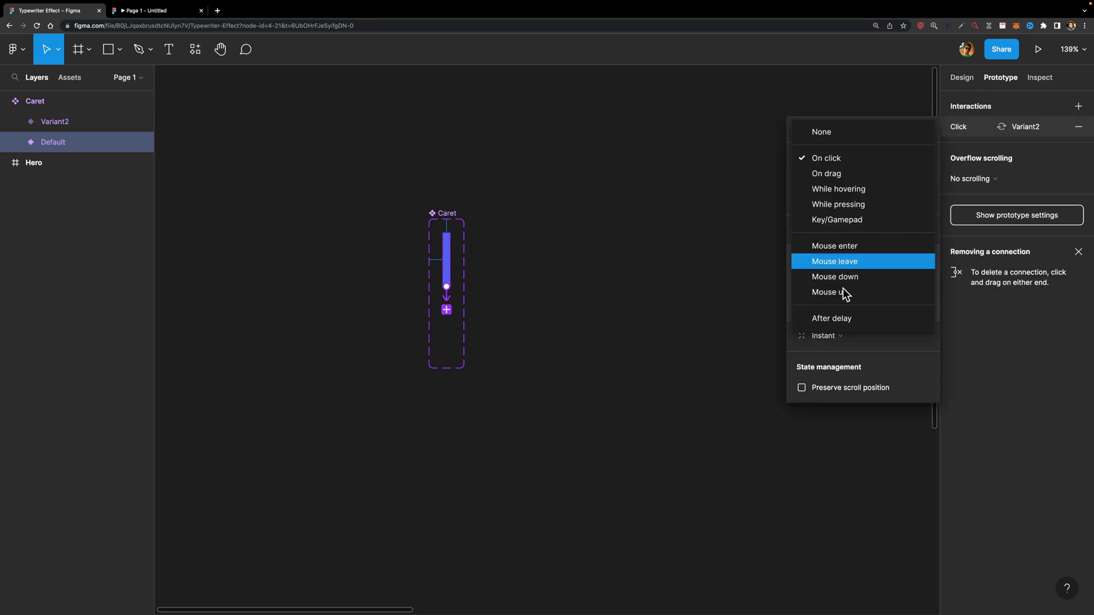
{"action": "left_click", "coordinate": [835, 317]}
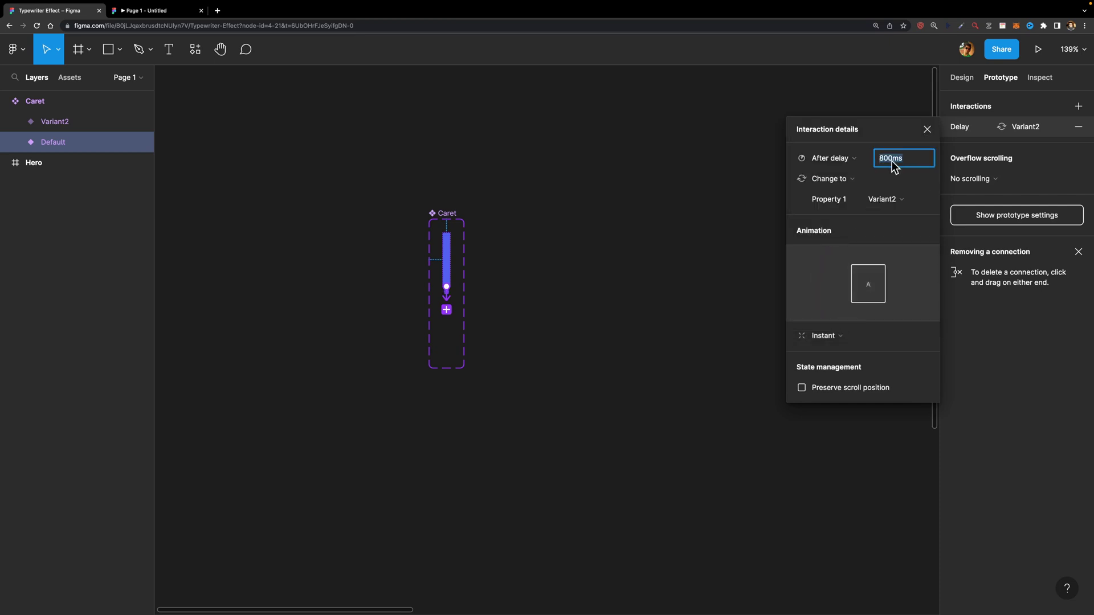
{"action": "type", "text": "200"}
{"action": "key", "text": "Return"}
{"action": "left_click", "coordinate": [926, 129]}
{"action": "left_click", "coordinate": [459, 345]}
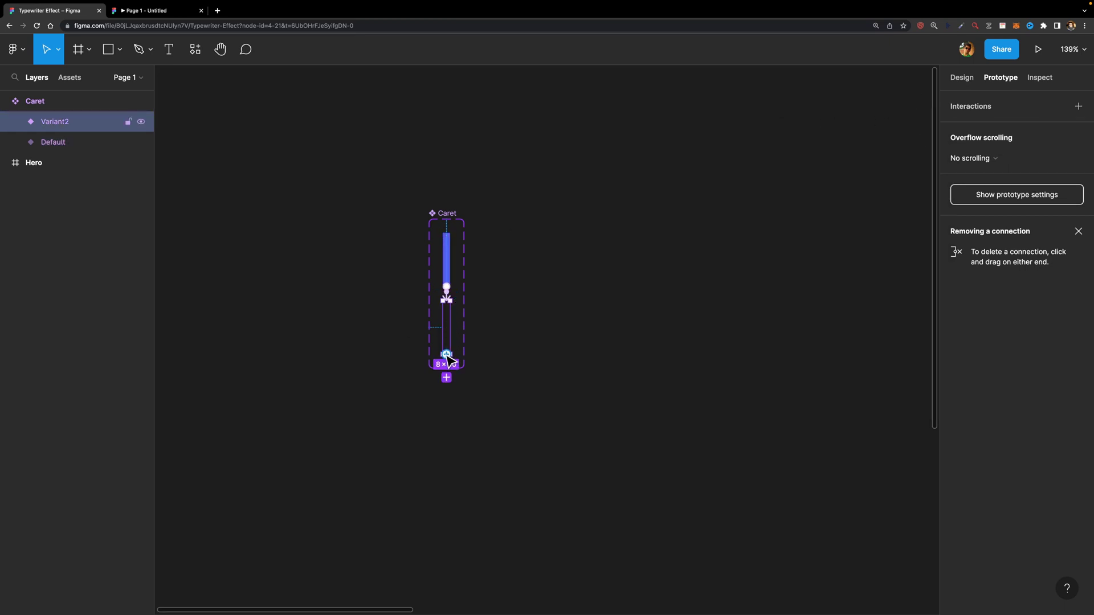
- Link Variant2 back to Default after 200 ms, then draw a 237×174 Frame 14 right of Caret
{"action": "left_click_drag", "start_coordinate": [447, 356], "coordinate": [448, 254]}
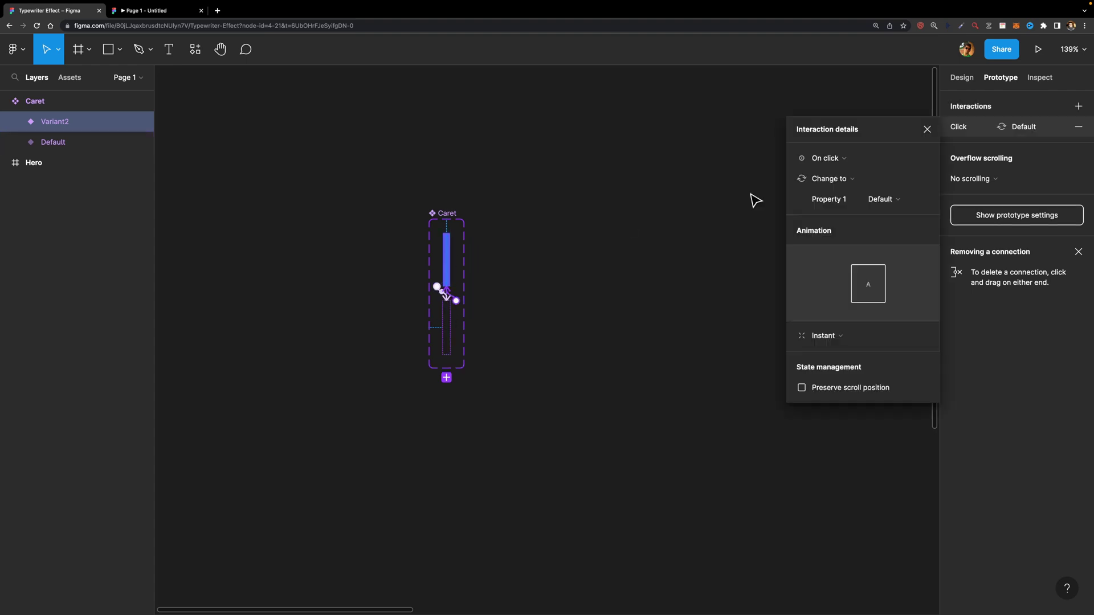
{"action": "left_click", "coordinate": [854, 158]}
{"action": "left_click", "coordinate": [835, 319]}
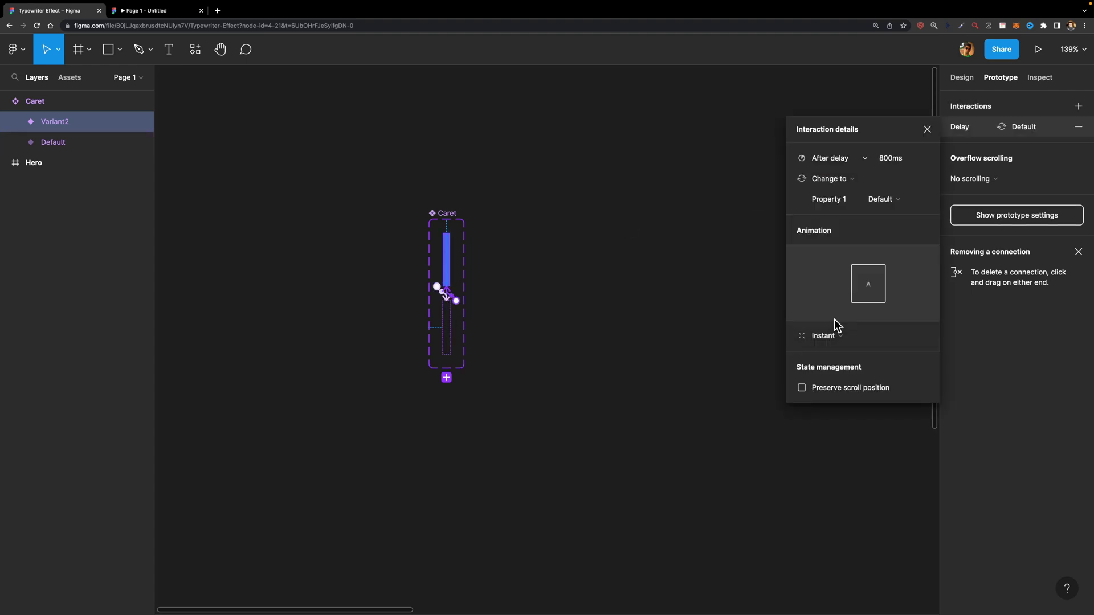
{"action": "left_click", "coordinate": [888, 158]}
{"action": "type", "text": "200"}
{"action": "key", "text": "Return"}
{"action": "left_click", "coordinate": [927, 130]}
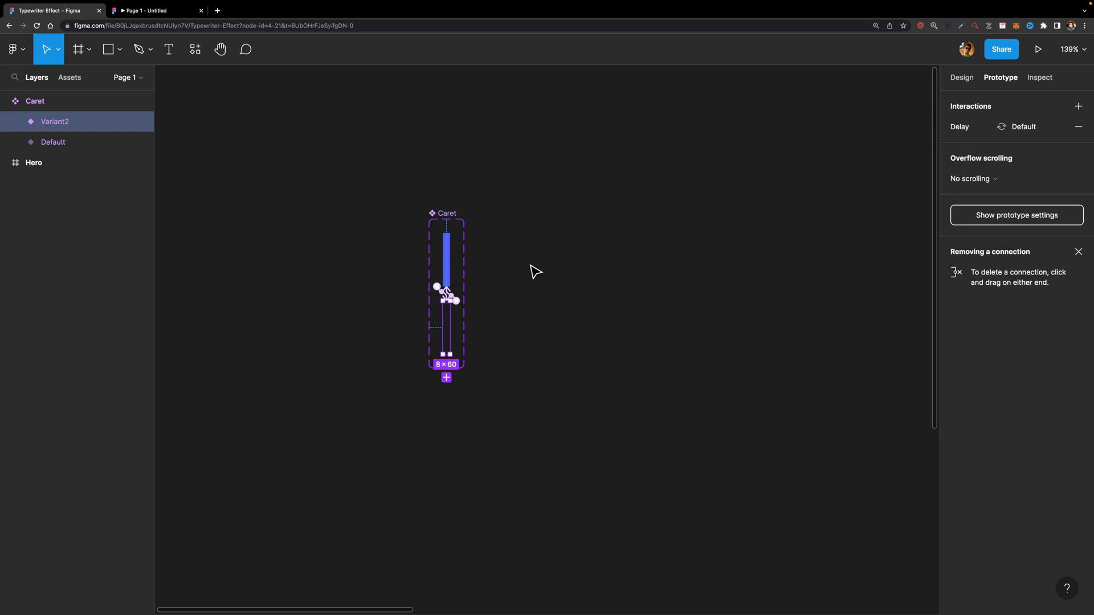
{"action": "key", "text": "f"}
{"action": "left_click_drag", "start_coordinate": [510, 213], "coordinate": [722, 370]}
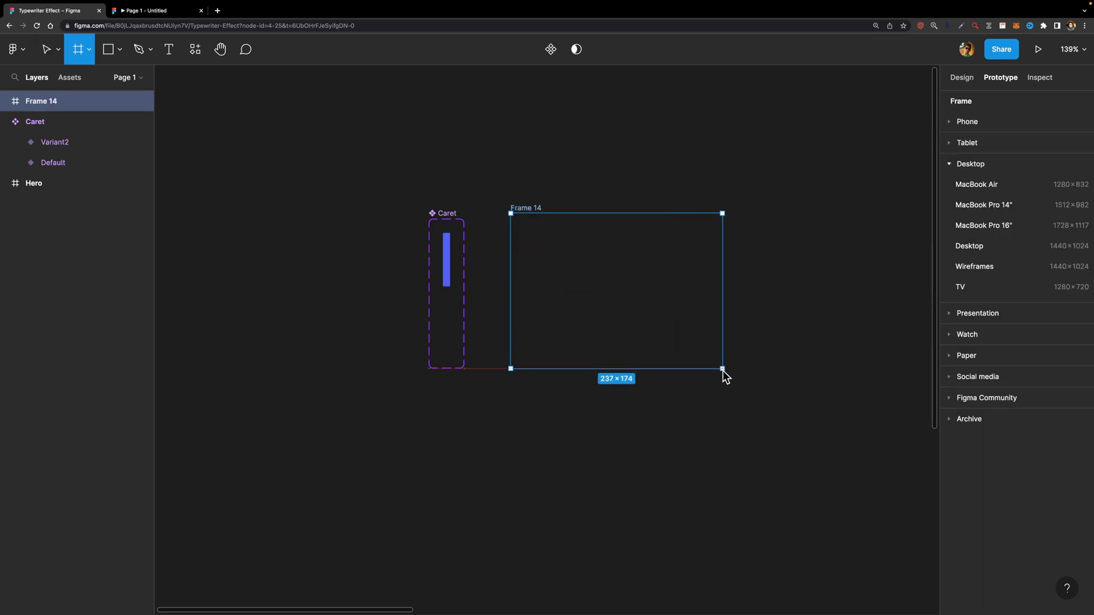
- Place an 8×60 Caret instance from local components into Frame 14
{"action": "left_click", "coordinate": [66, 81]}
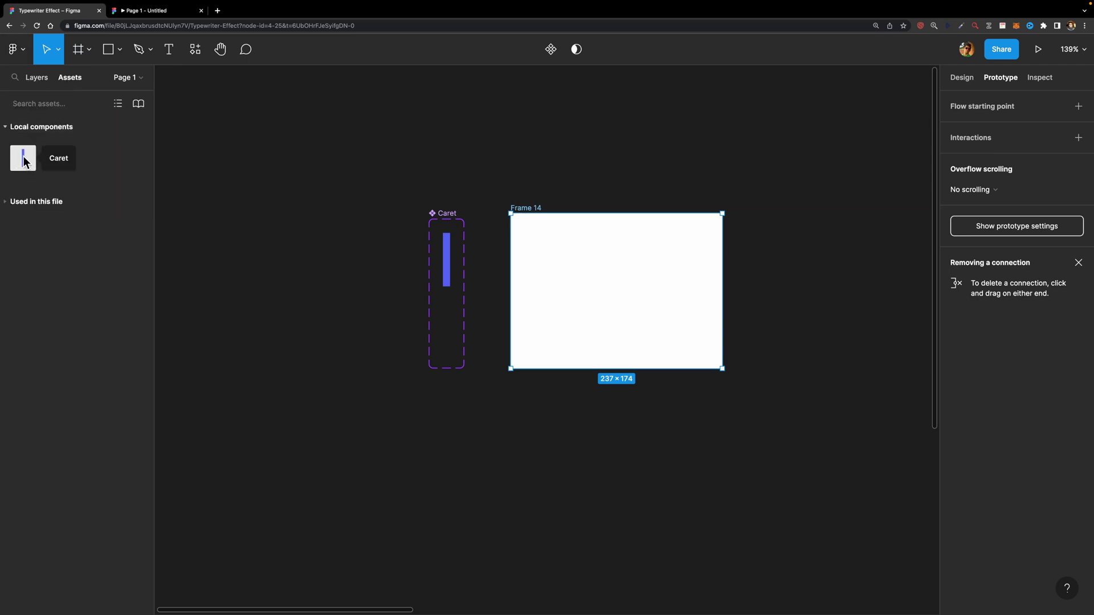
{"action": "left_click_drag", "start_coordinate": [25, 163], "coordinate": [617, 296]}
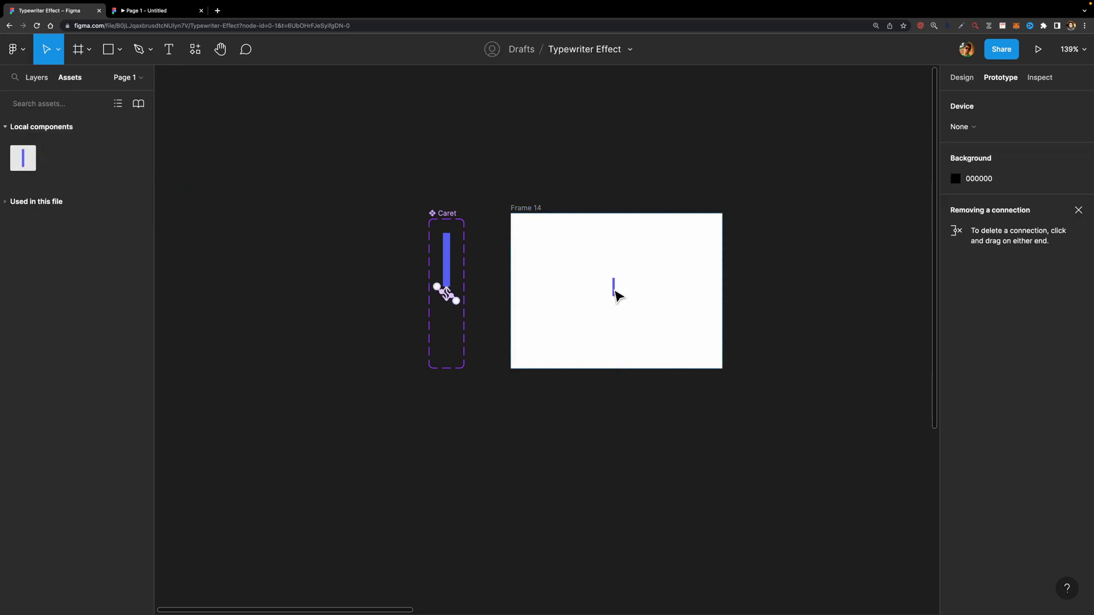
{"action": "left_click", "coordinate": [552, 222]}
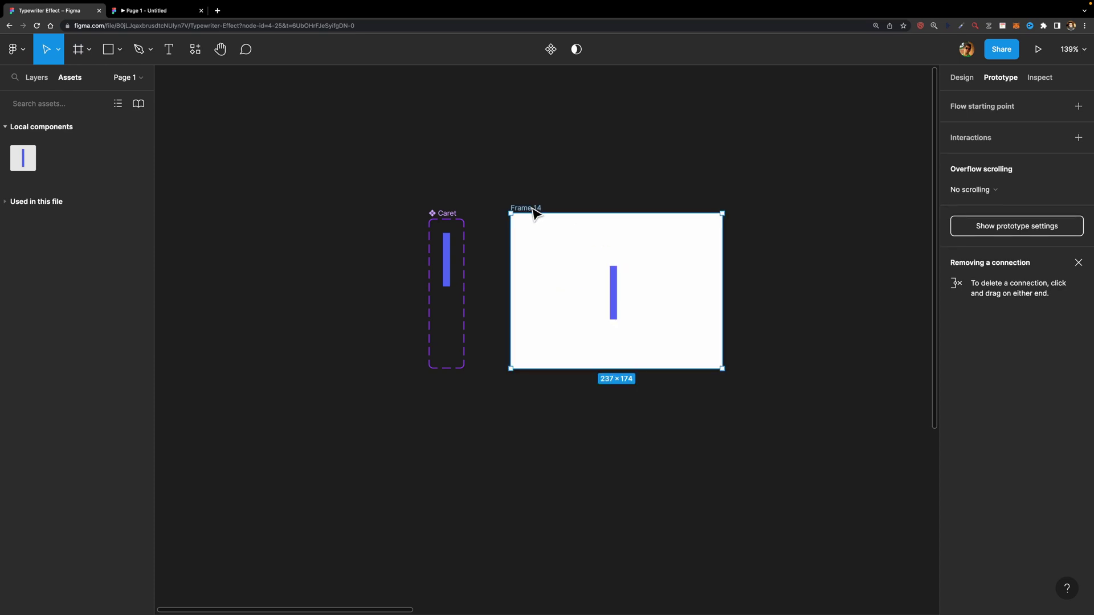
- Preview Frame 14 as a prototype to see the caret blink, then return to the editor
{"action": "left_click", "coordinate": [1037, 55]}
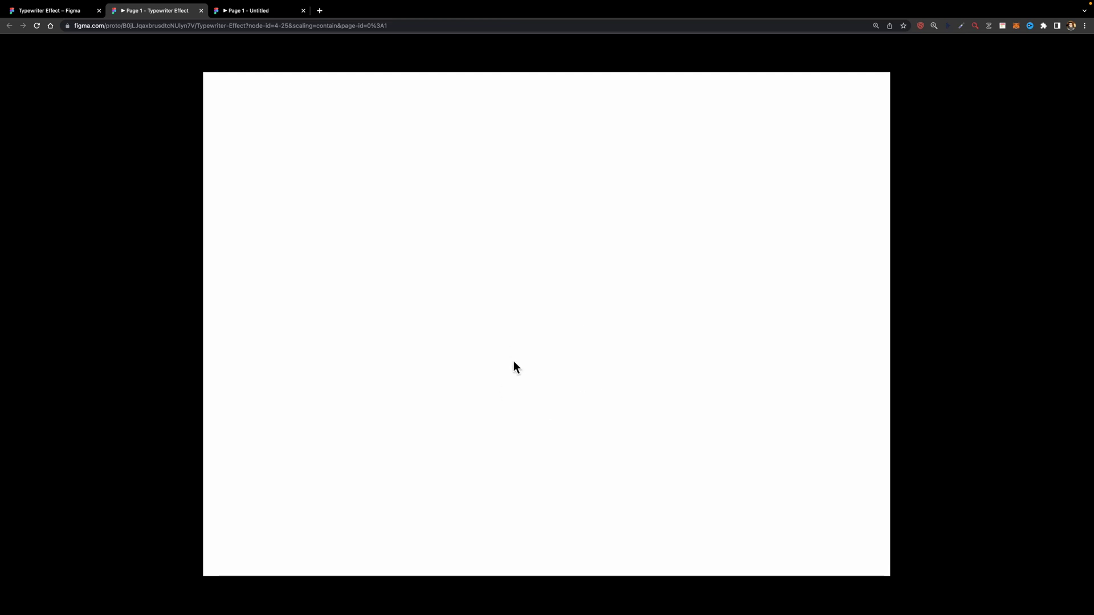
{"action": "left_click", "coordinate": [66, 10]}
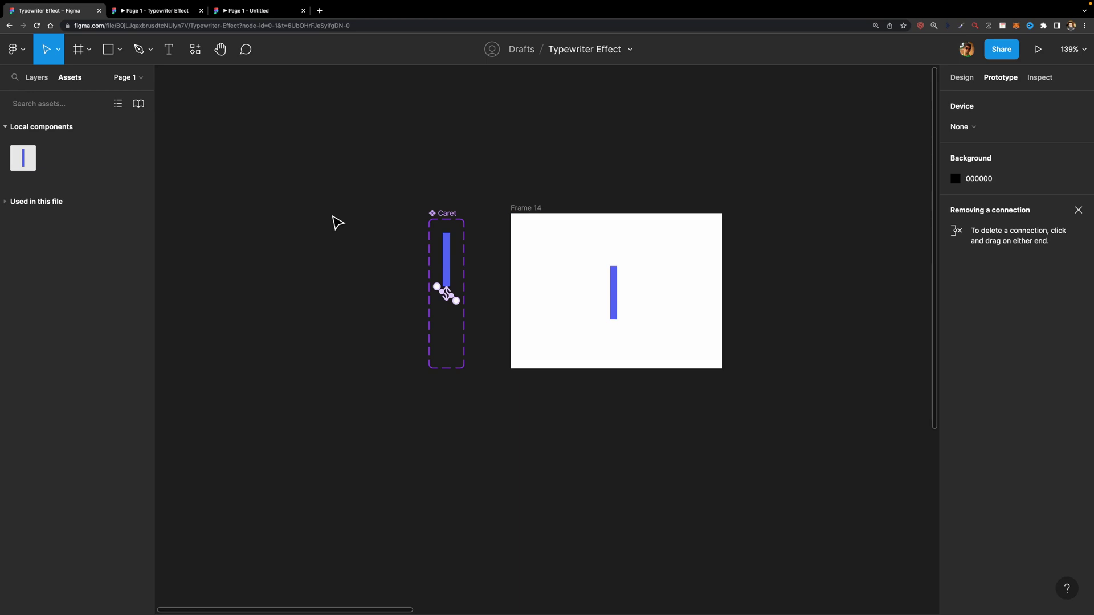
{"action": "scroll", "coordinate": [441, 329], "scroll_direction": "down", "scroll_amount": 5}
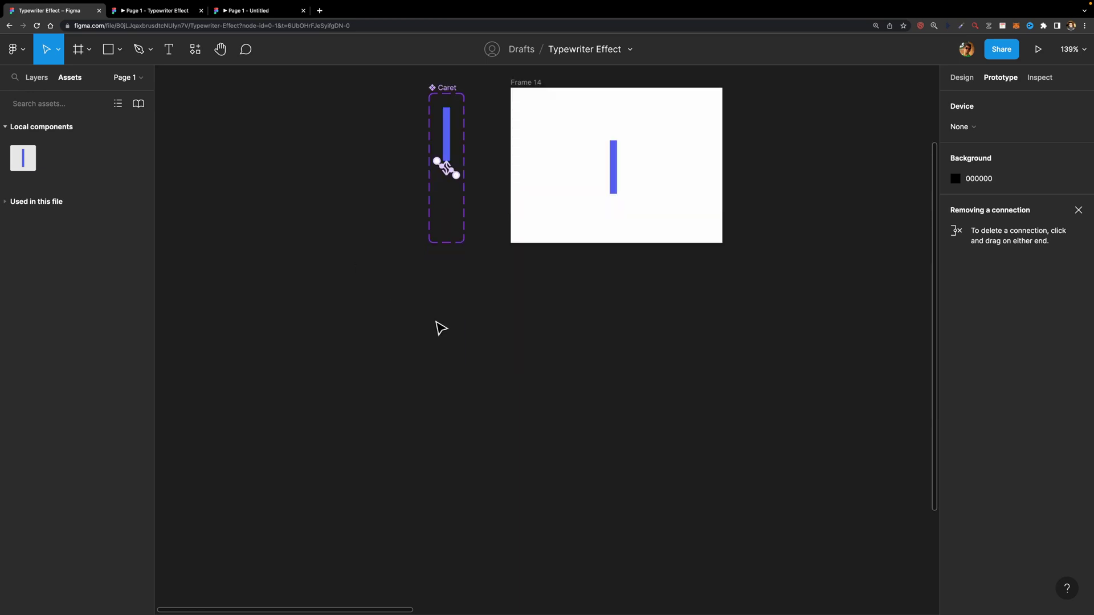
- Add a 'faster' text layer and inspect the 'Helping you to get paid' heading's styling
{"action": "key", "text": "t"}
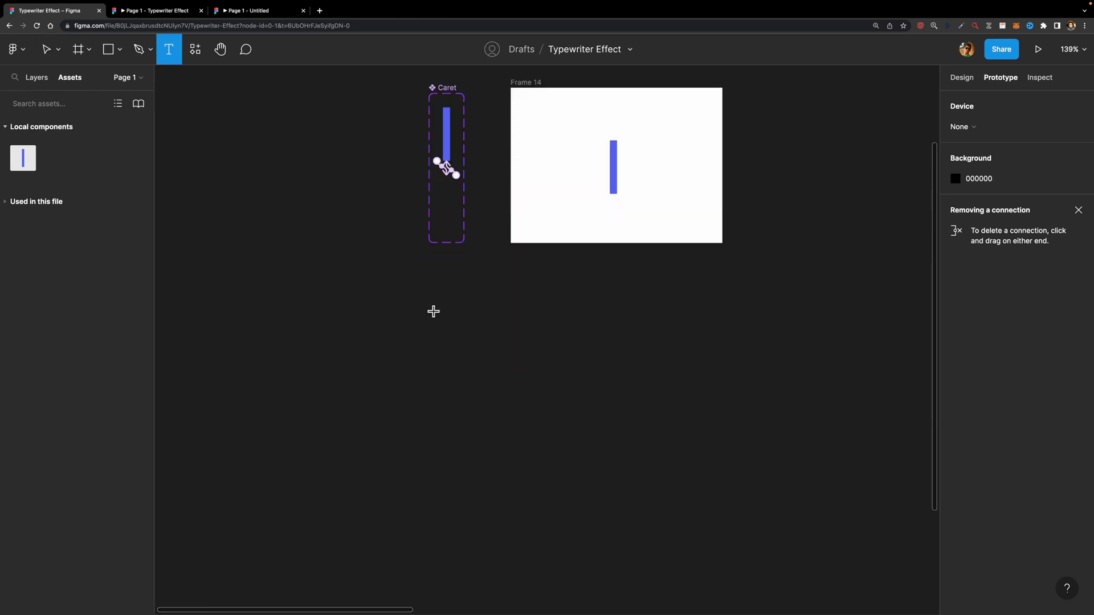
{"action": "left_click", "coordinate": [433, 315]}
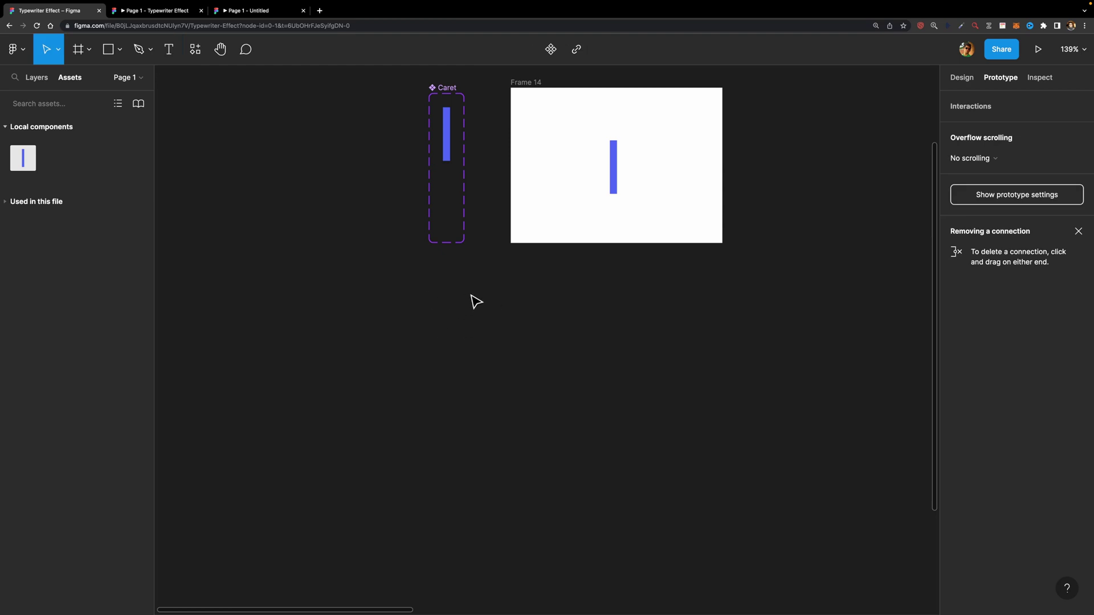
{"action": "type", "text": "faster"}
{"action": "key", "text": "Escape"}
{"action": "scroll", "coordinate": [449, 344], "scroll_direction": "up", "scroll_amount": 2}
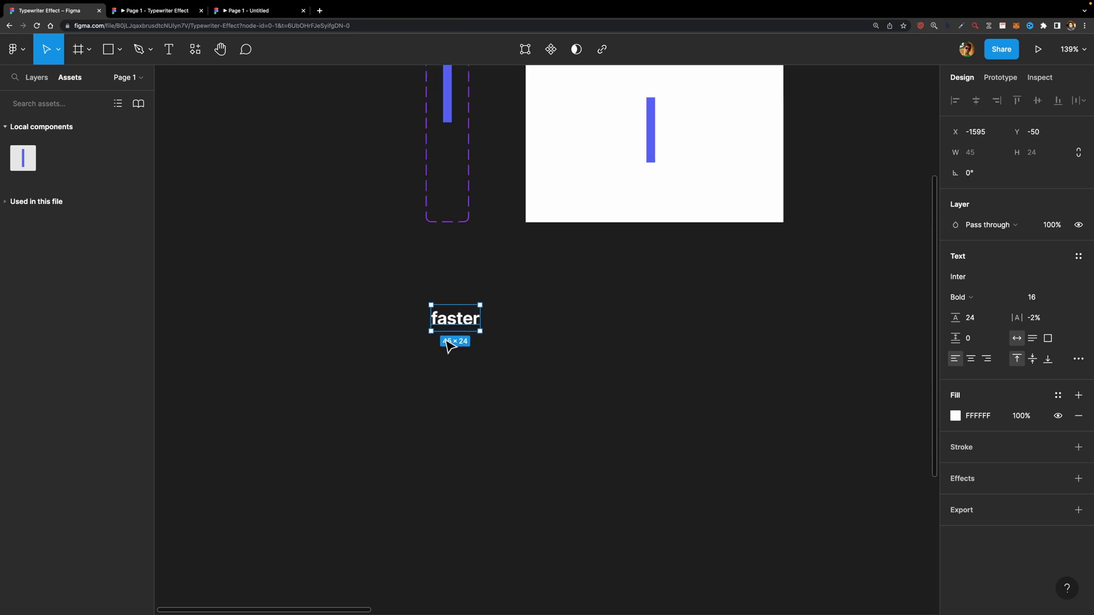
{"action": "scroll", "coordinate": [449, 345], "scroll_direction": "up", "scroll_amount": 3}
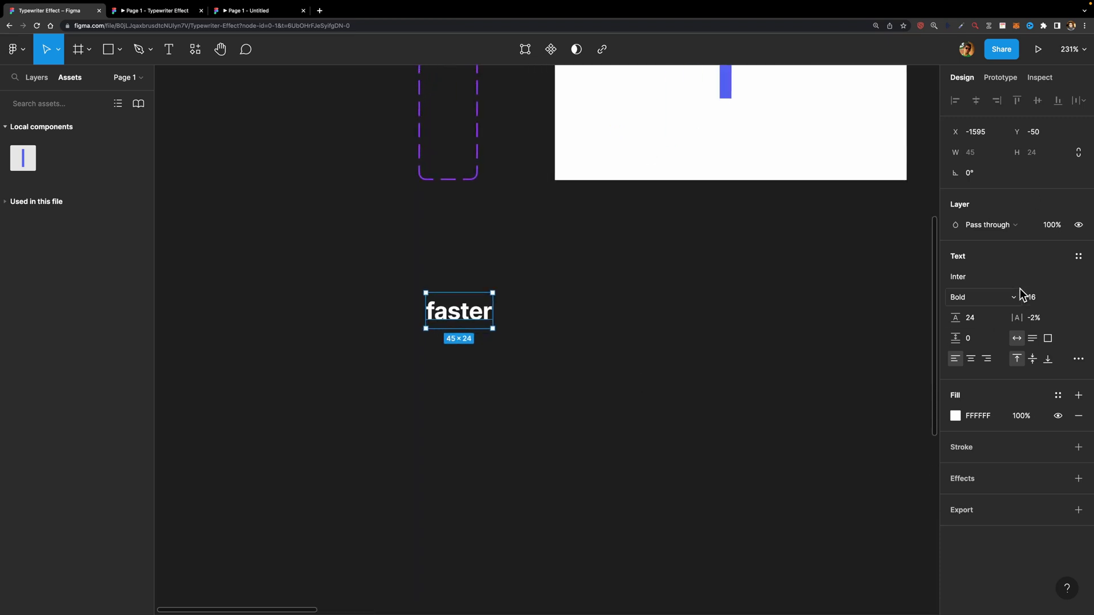
{"action": "scroll", "coordinate": [703, 340], "scroll_direction": "down", "scroll_amount": 2}
{"action": "scroll", "coordinate": [704, 340], "scroll_direction": "right", "scroll_amount": 8}
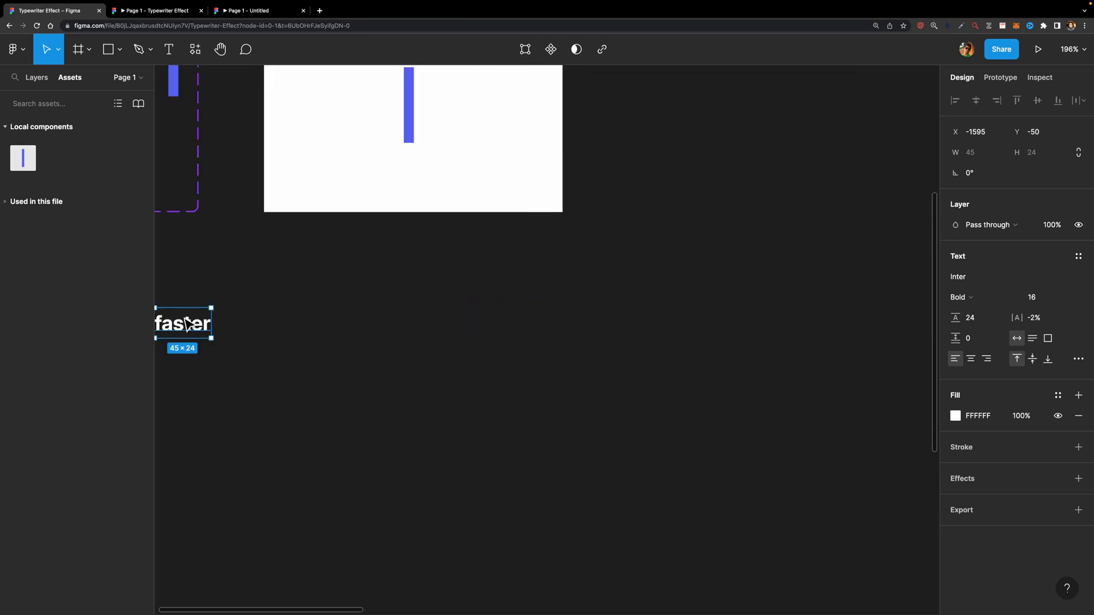
{"action": "scroll", "coordinate": [454, 286], "scroll_direction": "right", "scroll_amount": 10}
{"action": "left_click", "coordinate": [703, 236]}
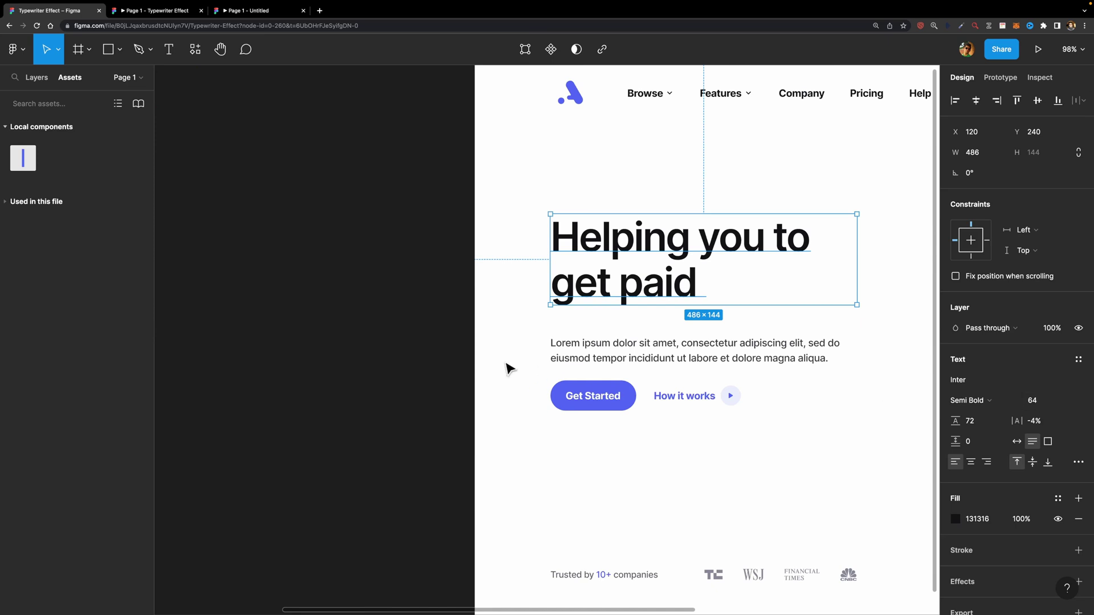
{"action": "scroll", "coordinate": [505, 368], "scroll_direction": "left", "scroll_amount": 10}
- Set 'faster' to font size 65, line height 72 and Semi Bold weight
{"action": "left_click", "coordinate": [479, 326]}
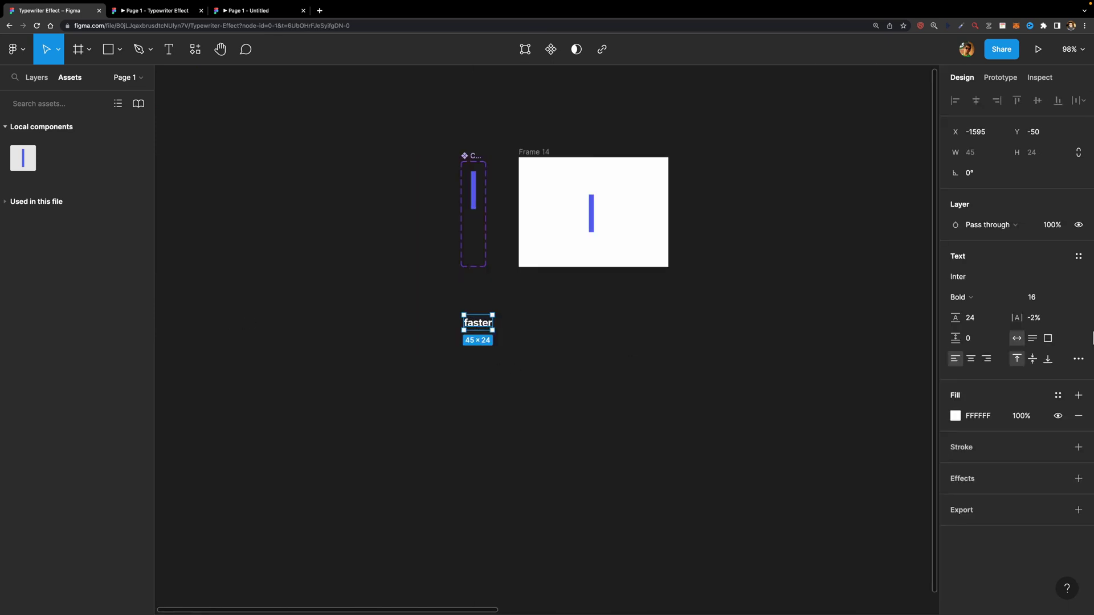
{"action": "left_click", "coordinate": [1042, 297]}
{"action": "type", "text": "65"}
{"action": "key", "text": "Return"}
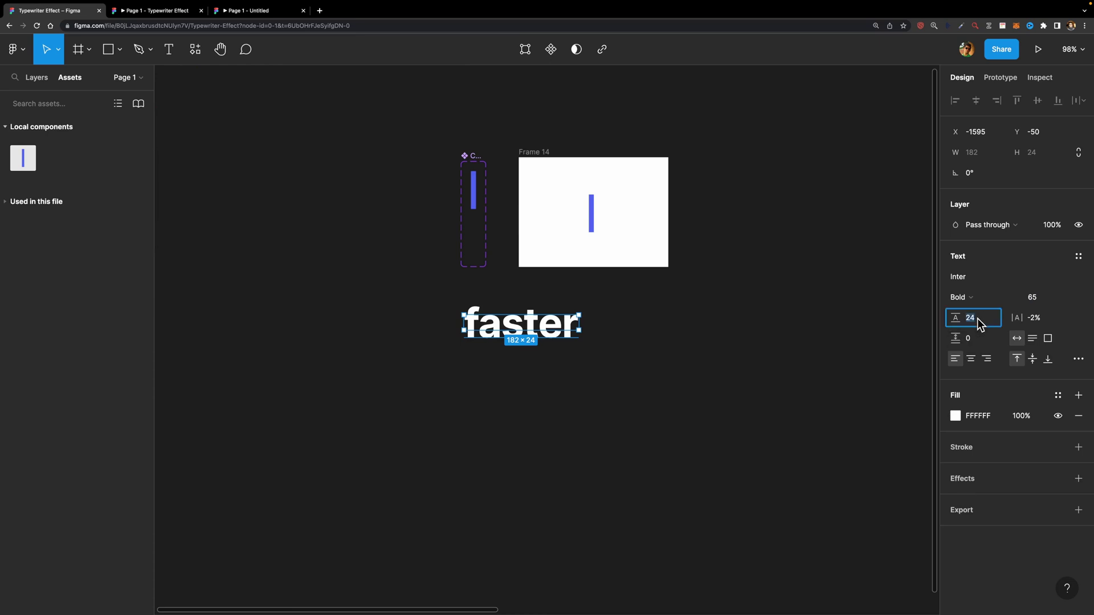
{"action": "type", "text": "72"}
{"action": "key", "text": "Return"}
{"action": "scroll", "coordinate": [776, 349], "scroll_direction": "right", "scroll_amount": 10}
{"action": "left_click", "coordinate": [696, 261]}
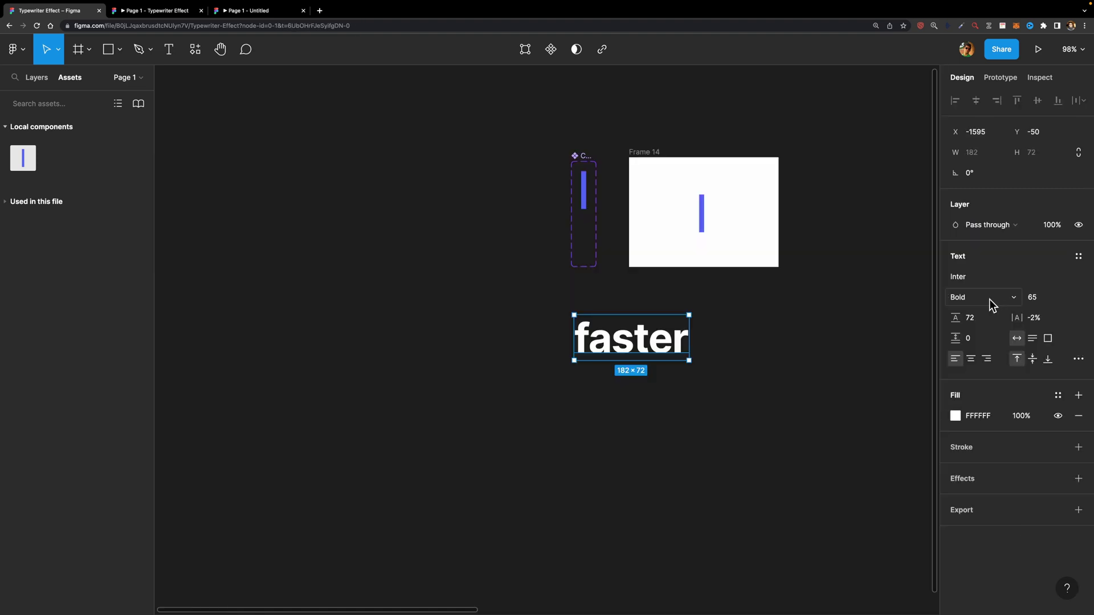
{"action": "left_click", "coordinate": [990, 298]}
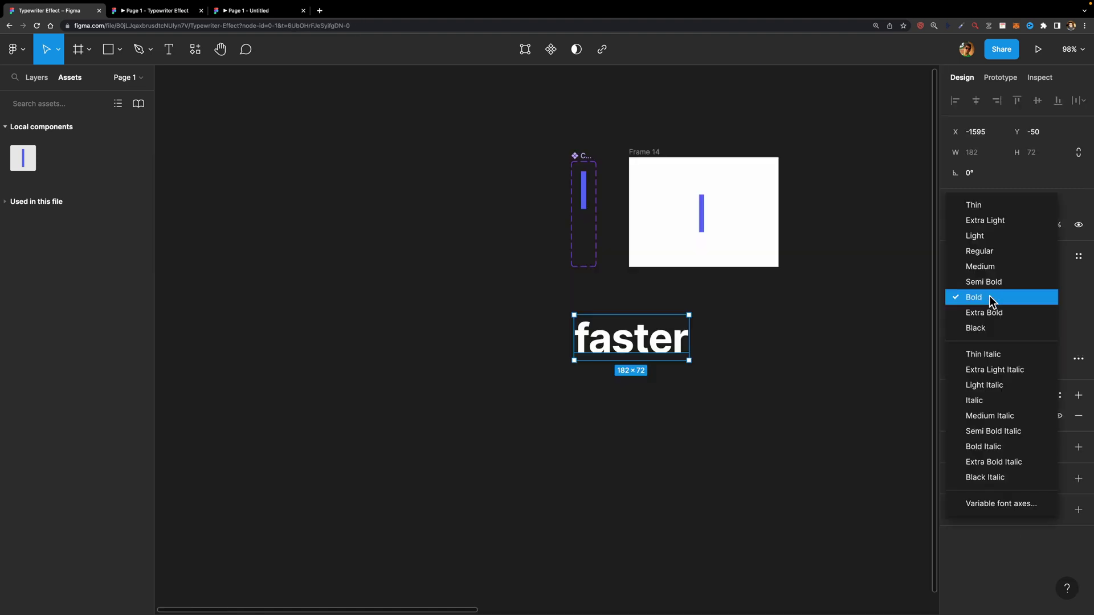
{"action": "left_click", "coordinate": [975, 285]}
- Move 'faster' left and eyedrop the caret's 5167F6 colour for its fill
{"action": "left_click_drag", "start_coordinate": [667, 339], "coordinate": [456, 329]}
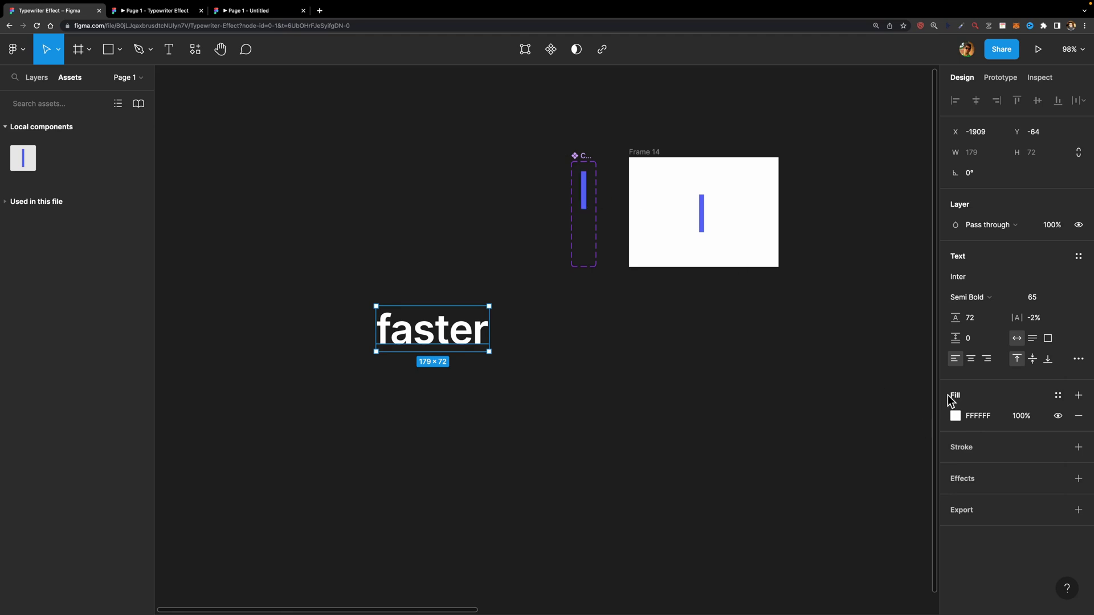
{"action": "left_click", "coordinate": [955, 416]}
{"action": "left_click", "coordinate": [804, 473]}
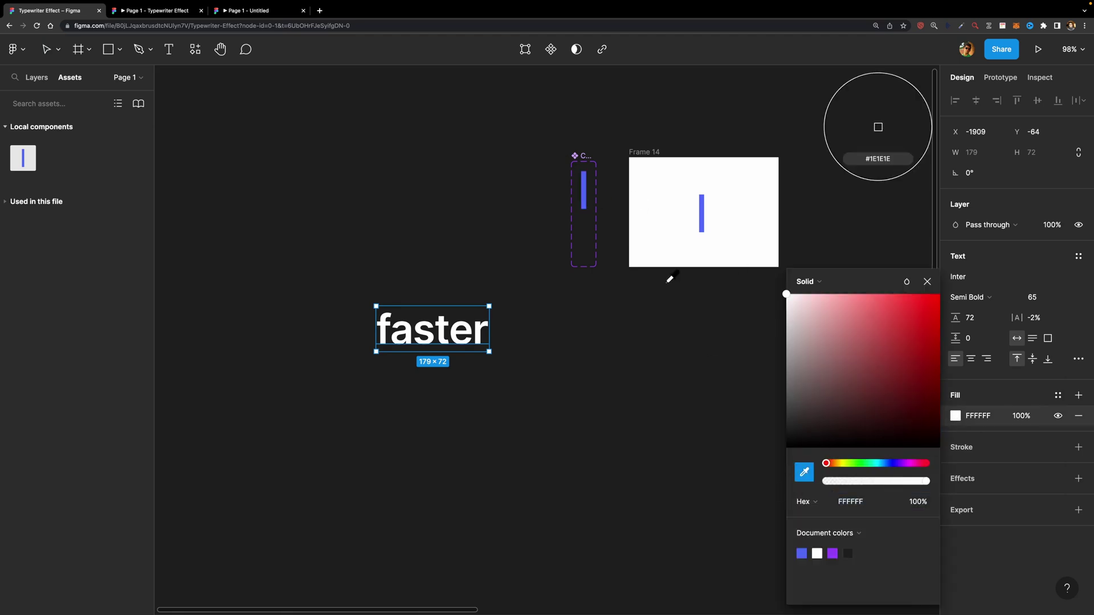
{"action": "left_click", "coordinate": [584, 178]}
{"action": "left_click", "coordinate": [502, 385]}
{"action": "scroll", "coordinate": [501, 385], "scroll_direction": "left", "scroll_amount": 5}
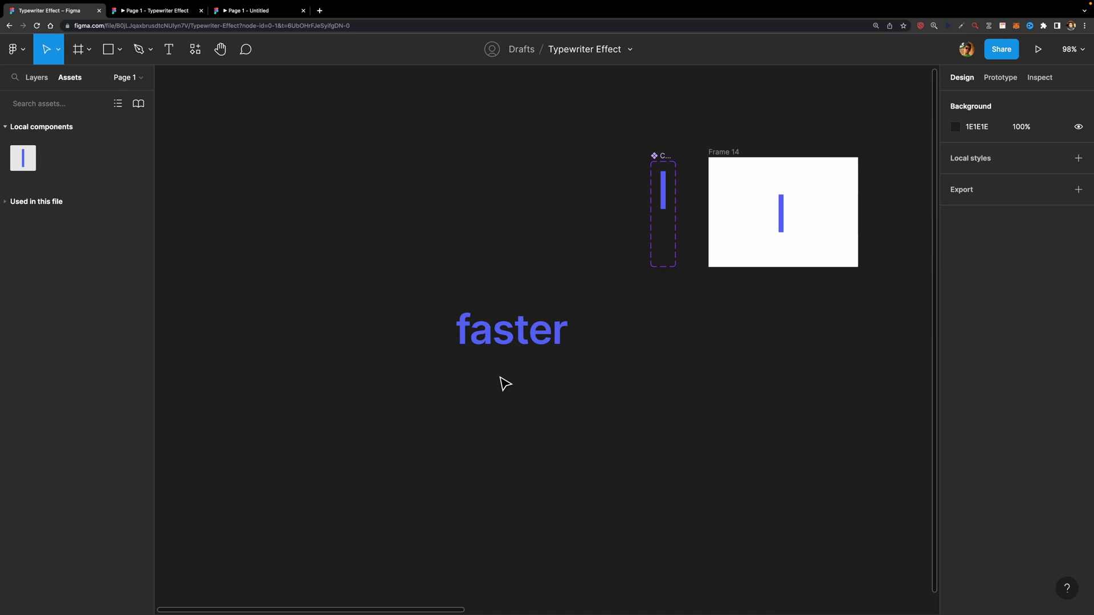
{"action": "left_click", "coordinate": [592, 329]}
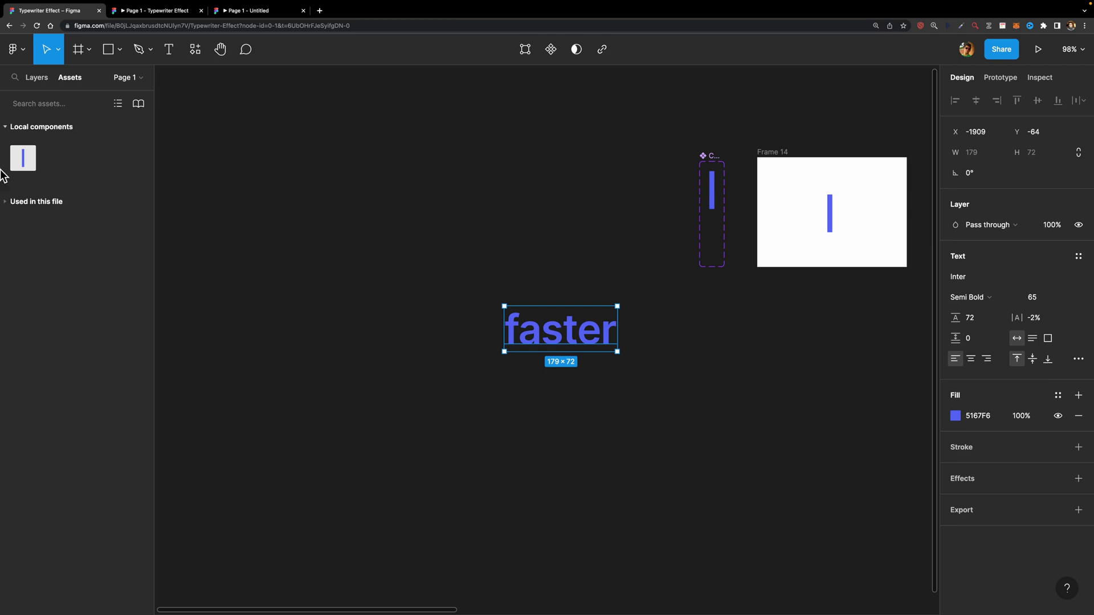
- Place a Caret instance after 'faster', resize it to 8×72 and vertically centre it with the text
{"action": "left_click_drag", "start_coordinate": [22, 159], "coordinate": [627, 330]}
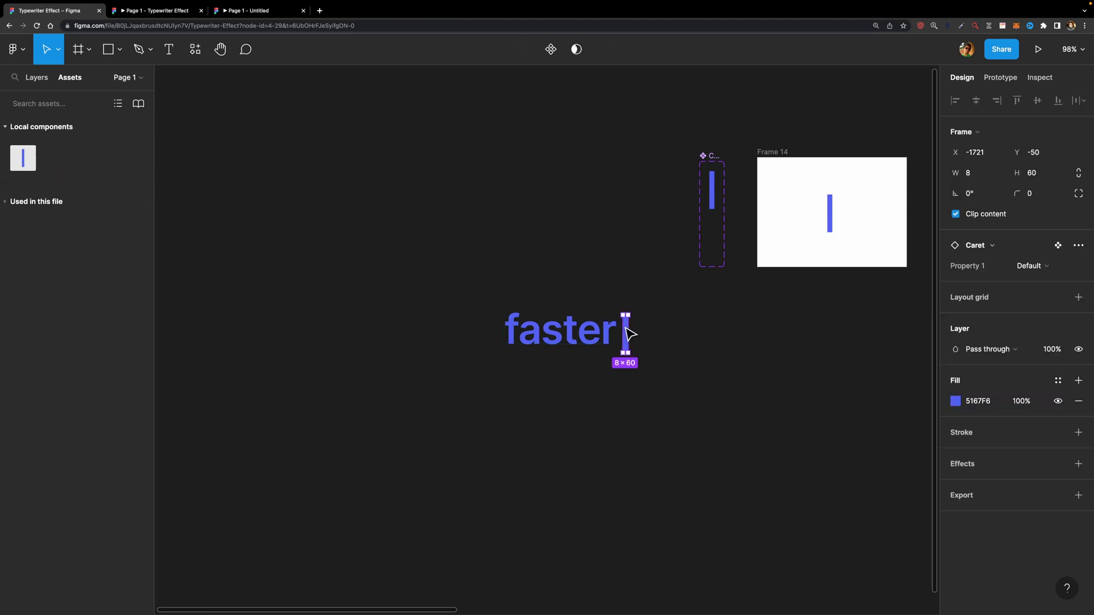
{"action": "left_click", "coordinate": [598, 328], "text": "shift"}
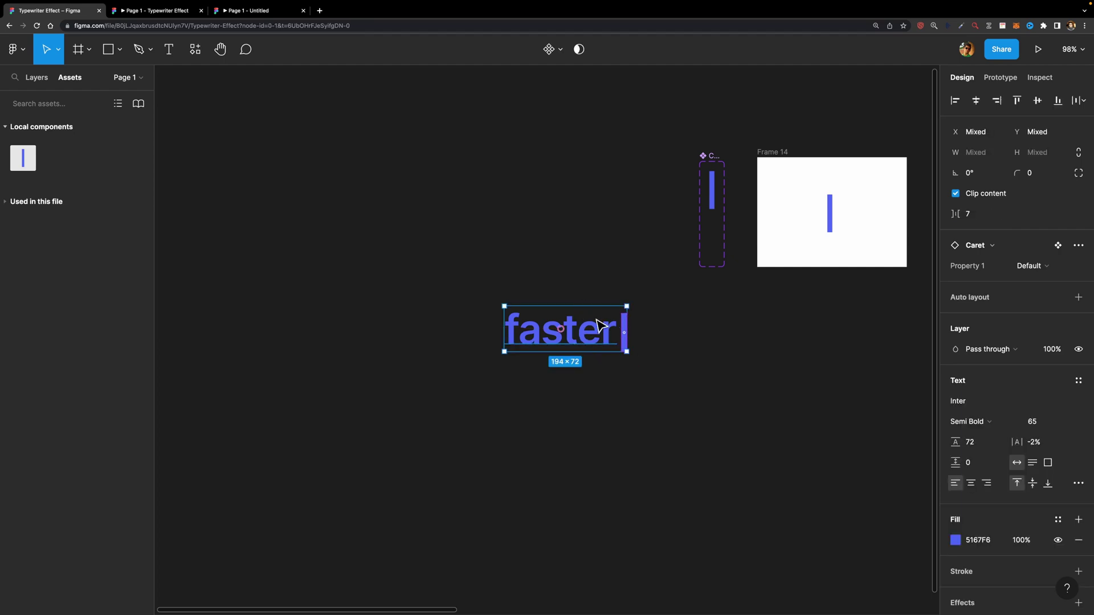
{"action": "left_click", "coordinate": [1038, 101]}
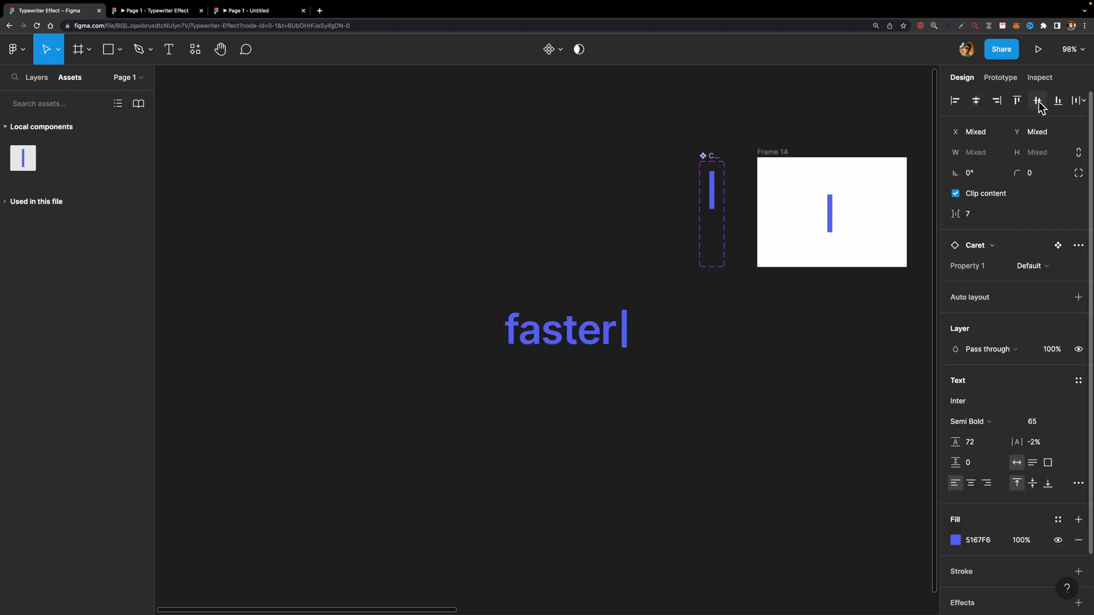
{"action": "left_click", "coordinate": [608, 371]}
{"action": "left_click", "coordinate": [628, 332]}
{"action": "scroll", "coordinate": [628, 332], "scroll_direction": "up", "scroll_amount": 5}
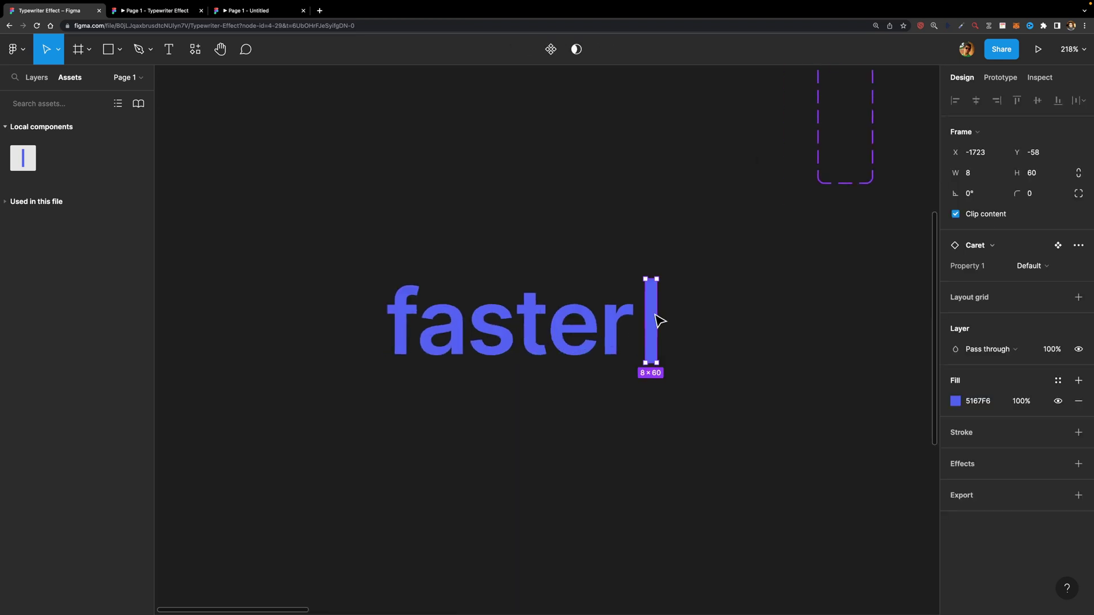
{"action": "left_click_drag", "start_coordinate": [648, 363], "coordinate": [648, 380]}
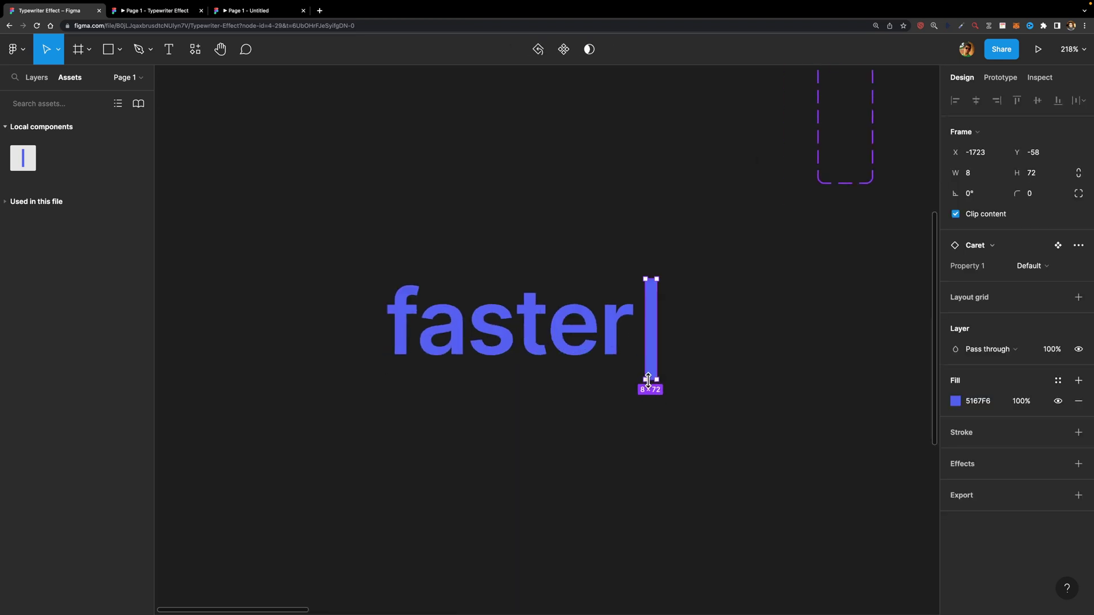
{"action": "left_click", "coordinate": [587, 348], "text": "shift"}
{"action": "left_click", "coordinate": [1037, 101]}
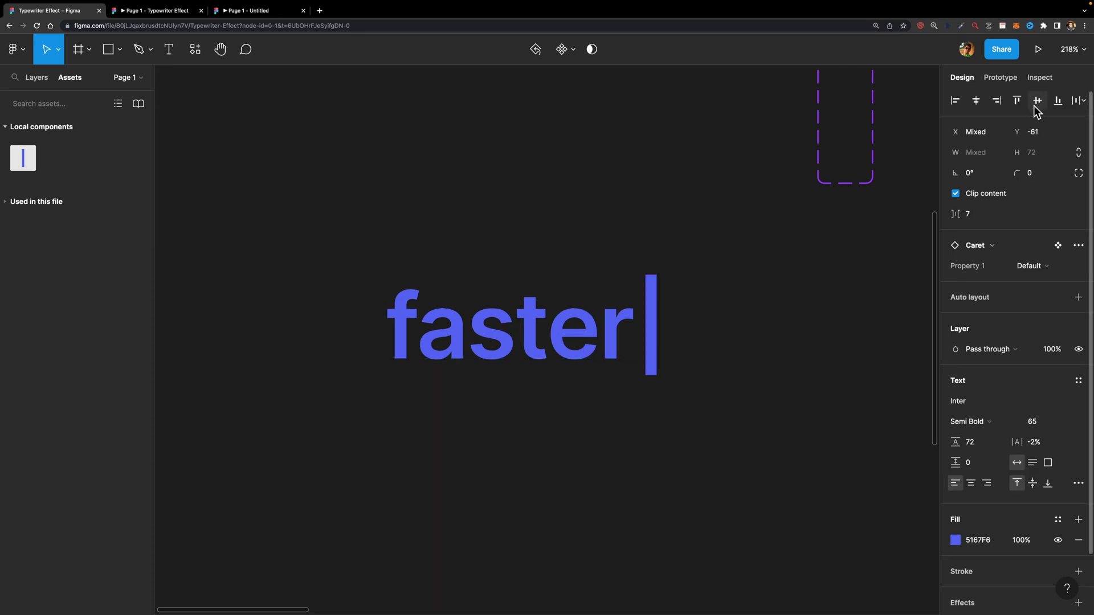
{"action": "left_click", "coordinate": [27, 79]}
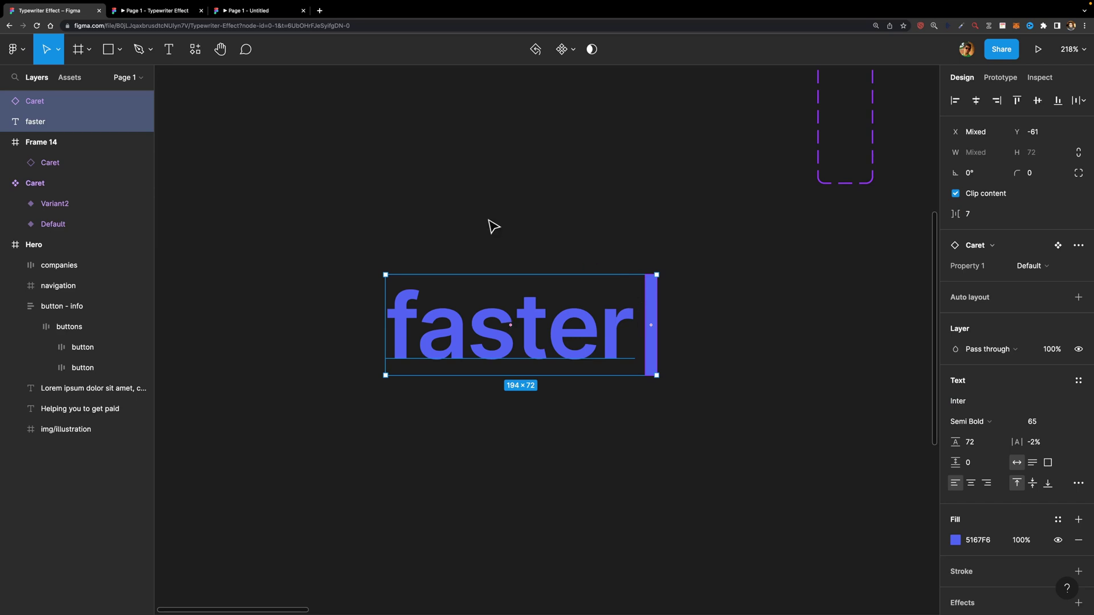
- Wrap the 'faster' text and its caret in a new frame and rename it 'Letter'
{"action": "right_click", "coordinate": [590, 327]}
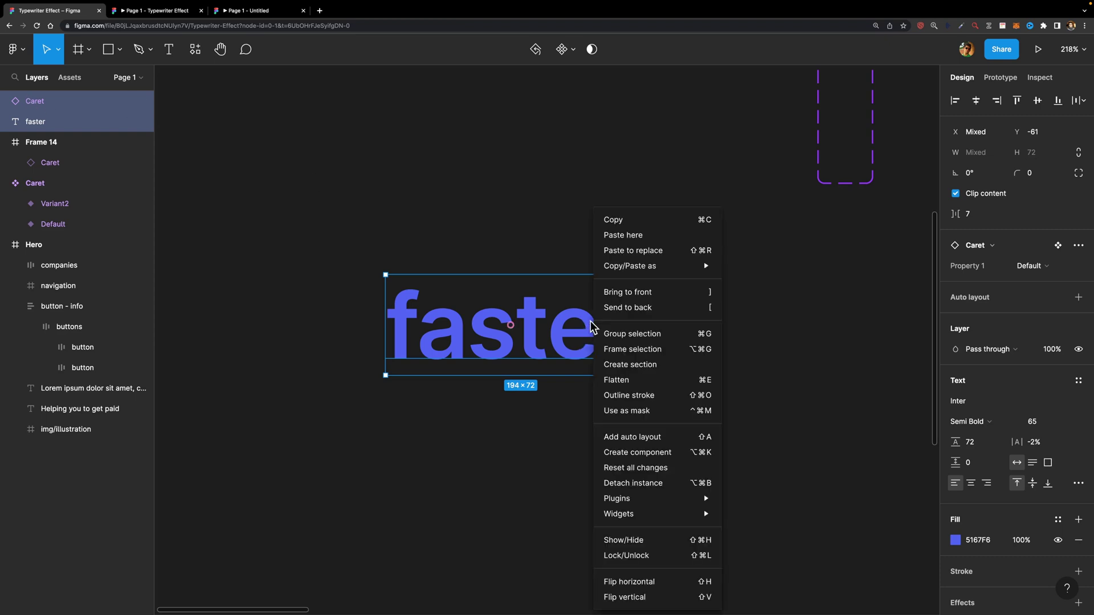
{"action": "left_click", "coordinate": [631, 349]}
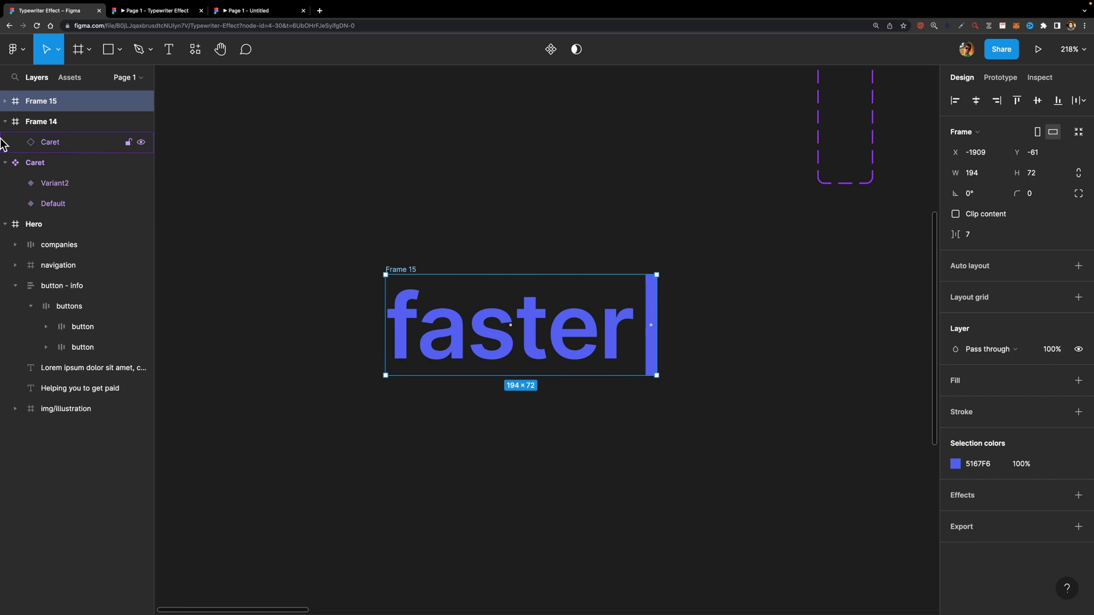
{"action": "left_click", "coordinate": [5, 101]}
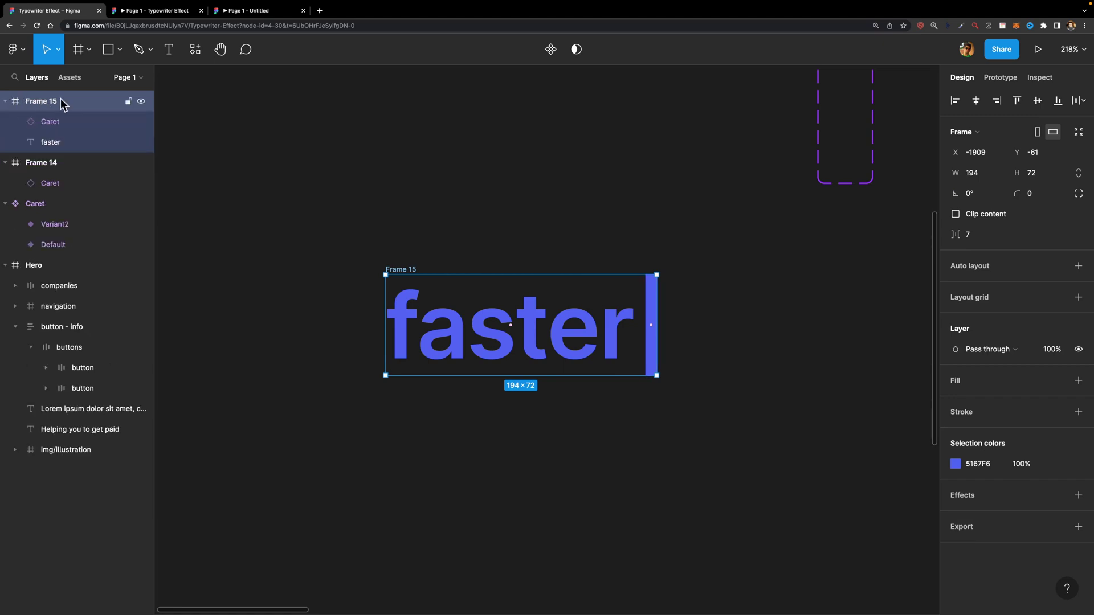
{"action": "double_click", "coordinate": [45, 101]}
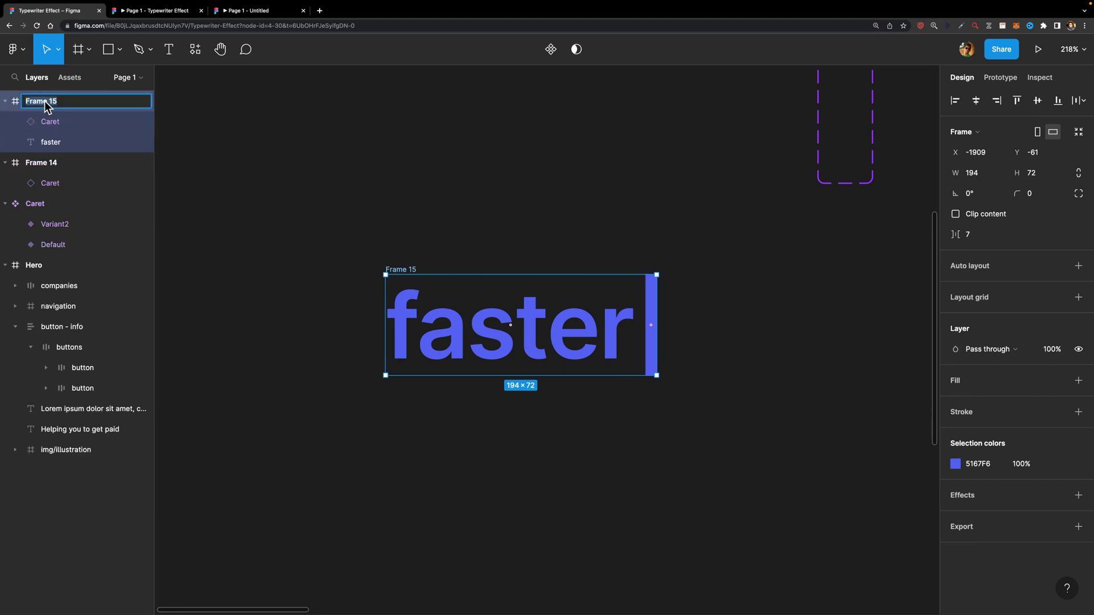
{"action": "type", "text": "Letter"}
{"action": "key", "text": "Return"}
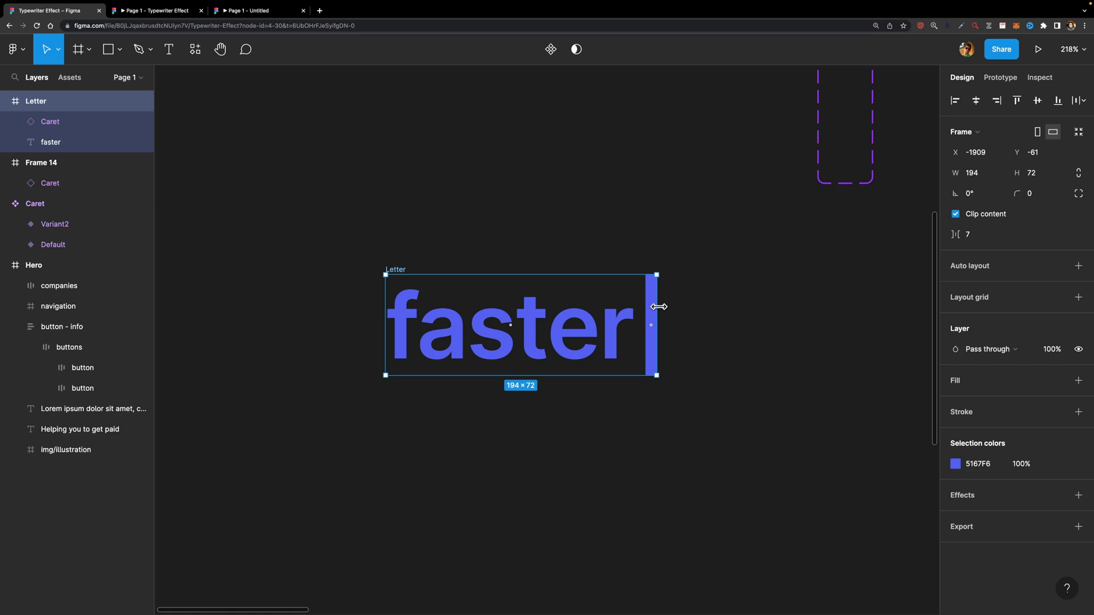
- Constrain the caret to the Right and narrow Letter to 32 px, leaving only 'f' and the caret
{"action": "mouse_move", "coordinate": [656, 290]}
{"action": "left_mouse_down"}
{"action": "mouse_move", "coordinate": [420, 292]}
{"action": "mouse_move", "coordinate": [655, 279]}
{"action": "left_mouse_up"}
{"action": "left_click", "coordinate": [654, 299]}
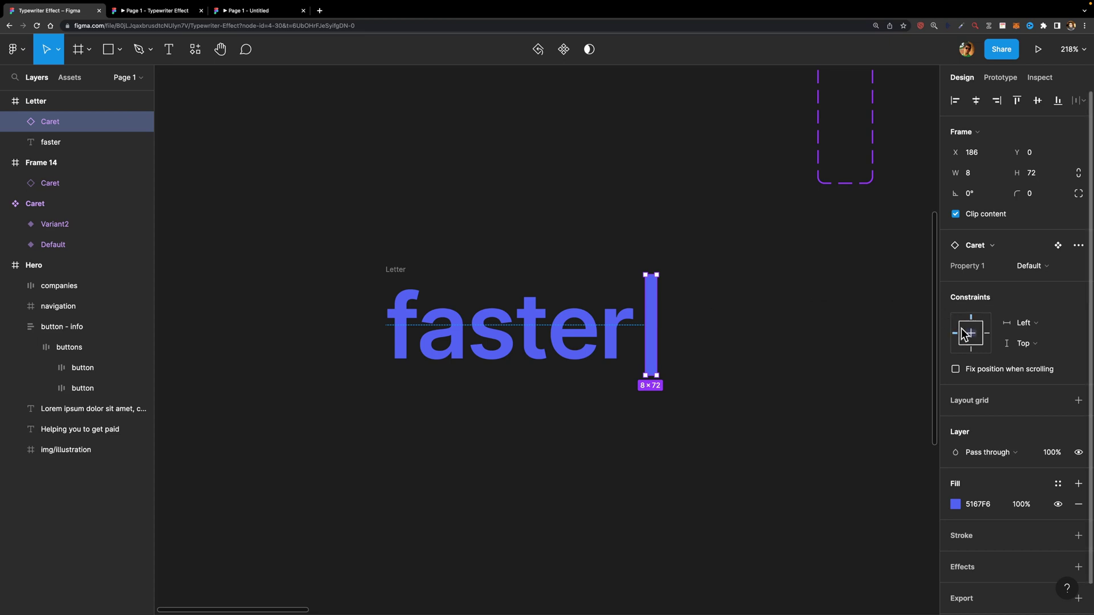
{"action": "left_click", "coordinate": [987, 333]}
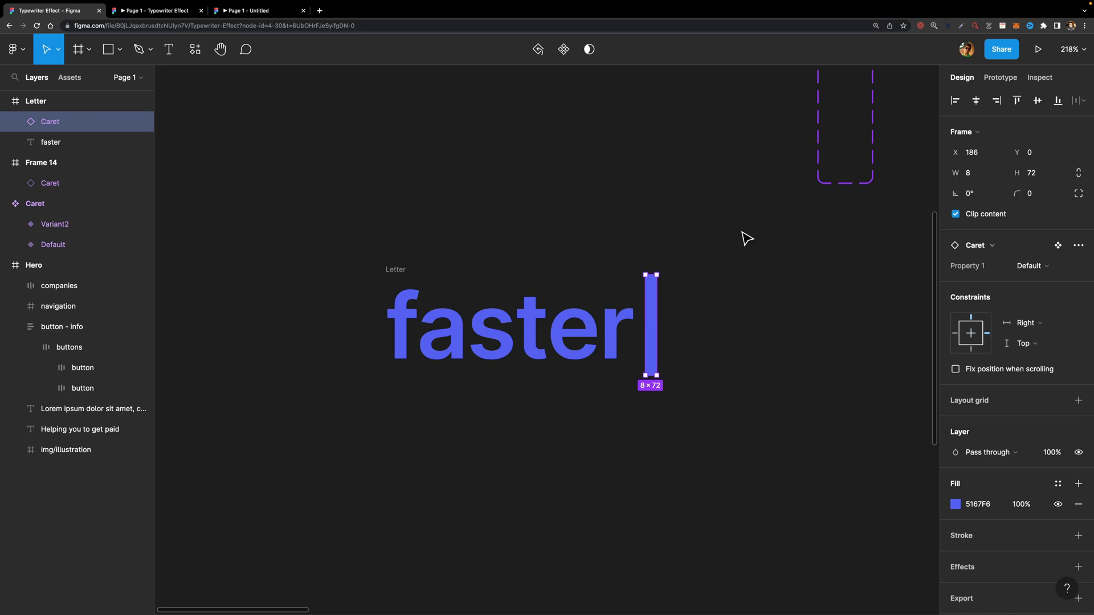
{"action": "left_click", "coordinate": [398, 274]}
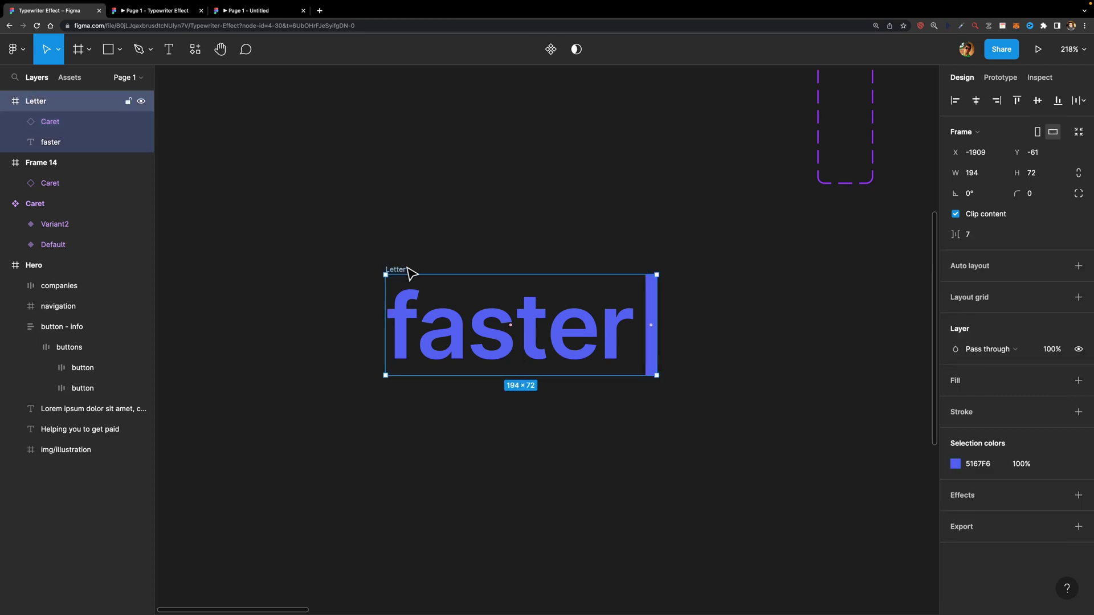
{"action": "left_click_drag", "start_coordinate": [656, 308], "coordinate": [431, 325]}
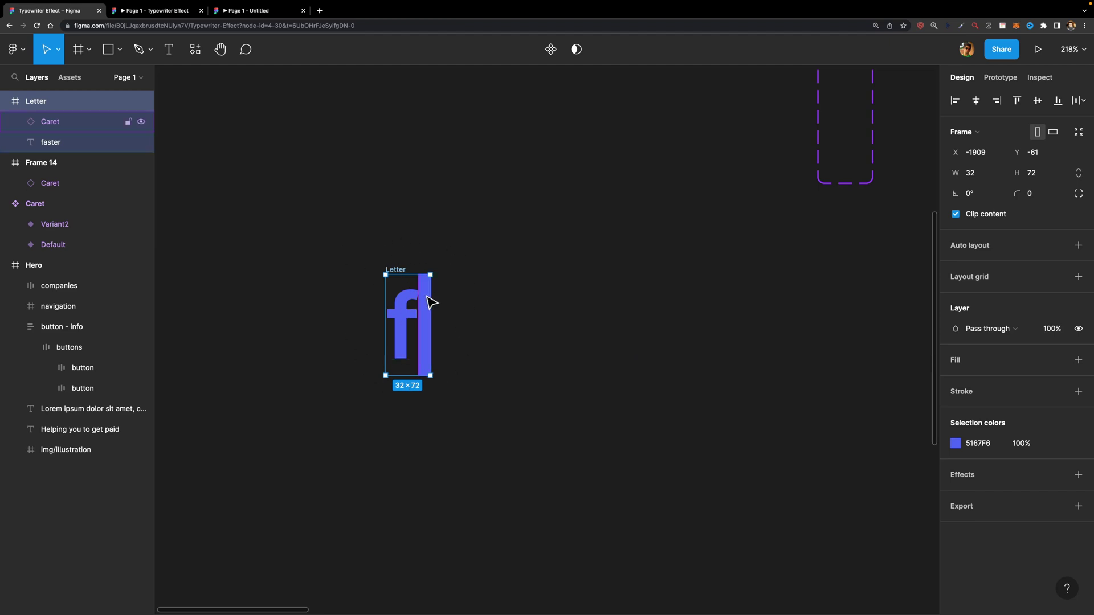
- Make Letter a component, add a Variant2, and widen it to reveal 'fa'
{"action": "left_click", "coordinate": [551, 53]}
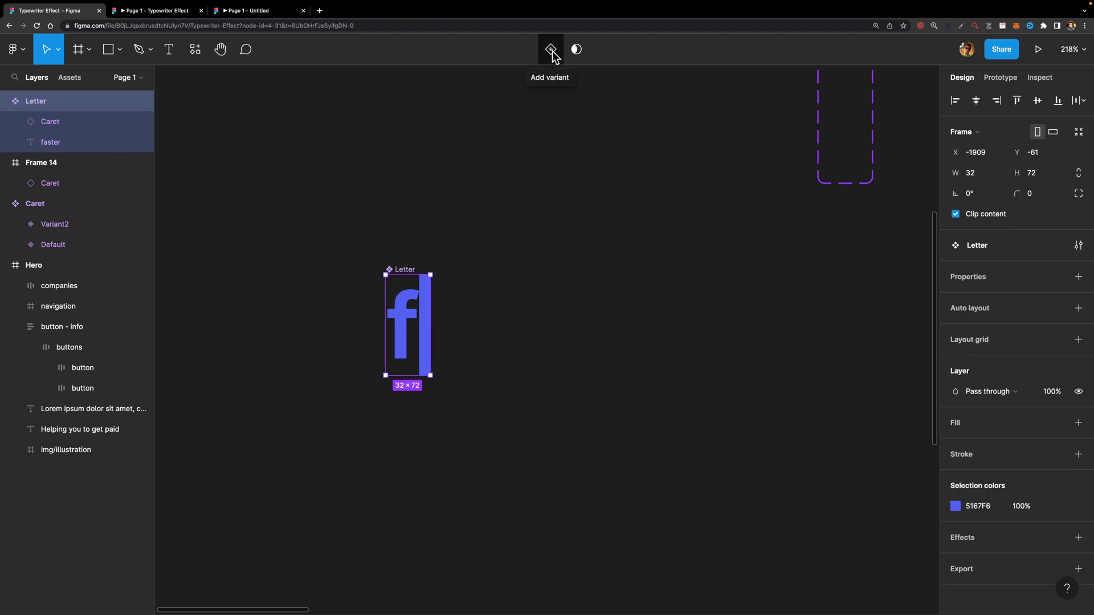
{"action": "left_click", "coordinate": [551, 53]}
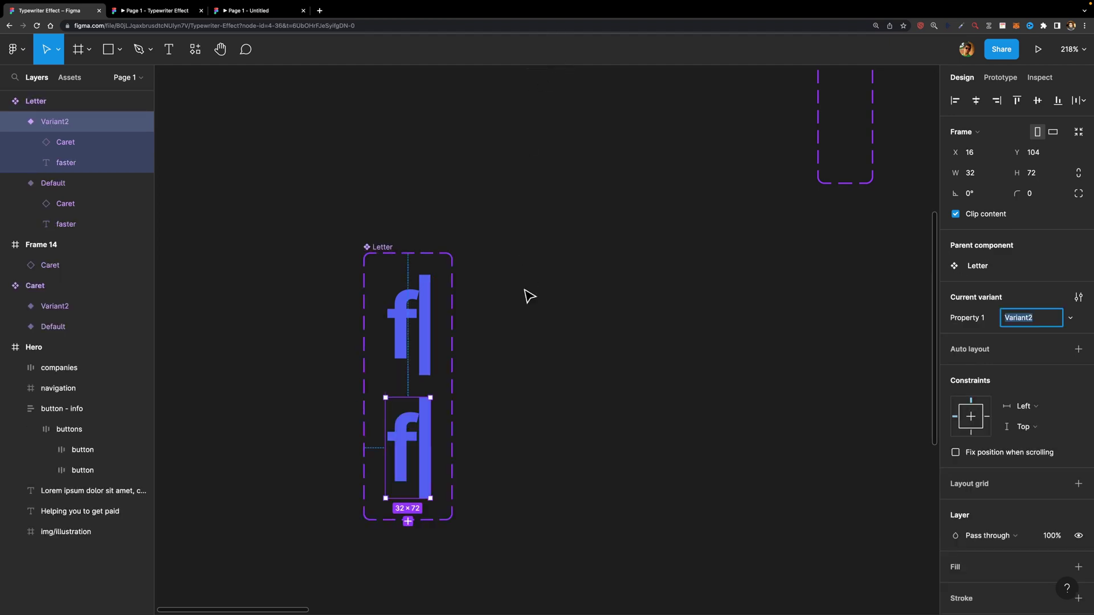
{"action": "scroll", "coordinate": [530, 295], "scroll_direction": "down", "scroll_amount": 5}
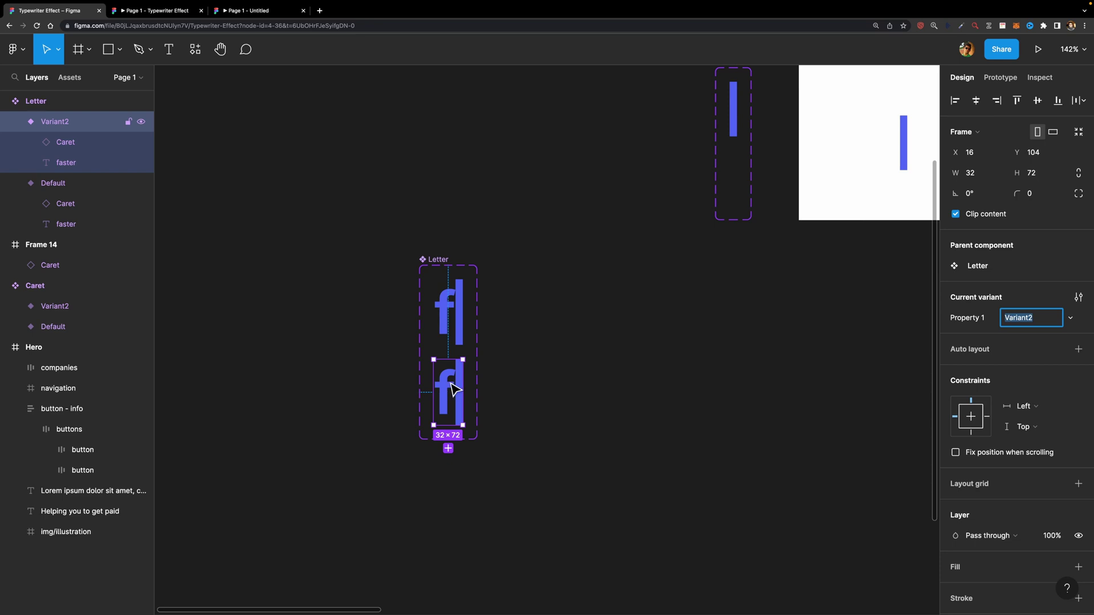
{"action": "scroll", "coordinate": [454, 389], "scroll_direction": "down", "scroll_amount": 2}
{"action": "left_click", "coordinate": [467, 326]}
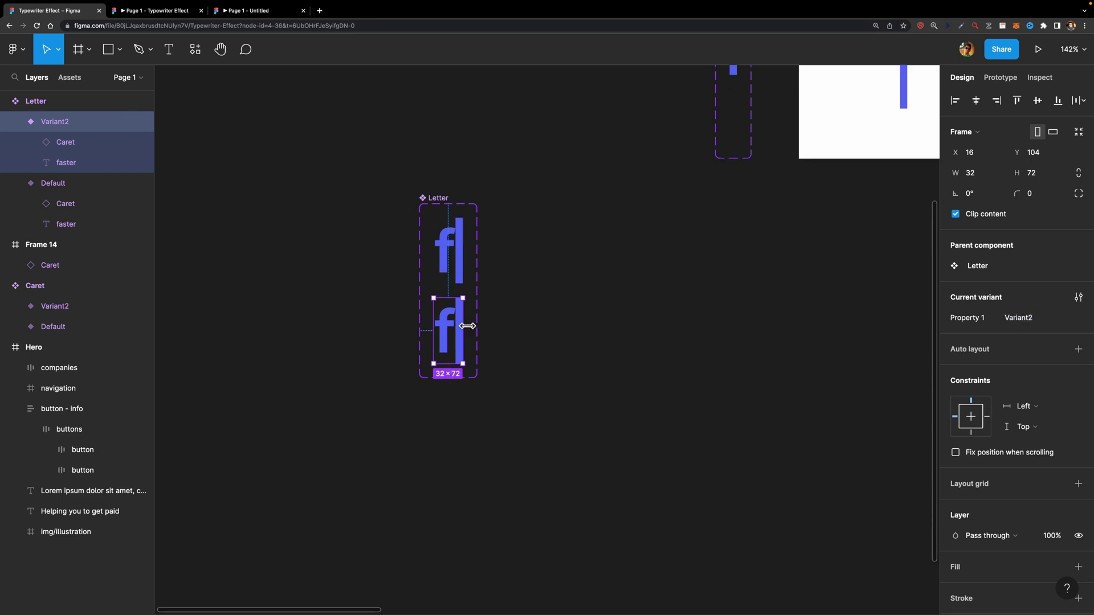
{"action": "left_click_drag", "start_coordinate": [467, 326], "coordinate": [486, 325]}
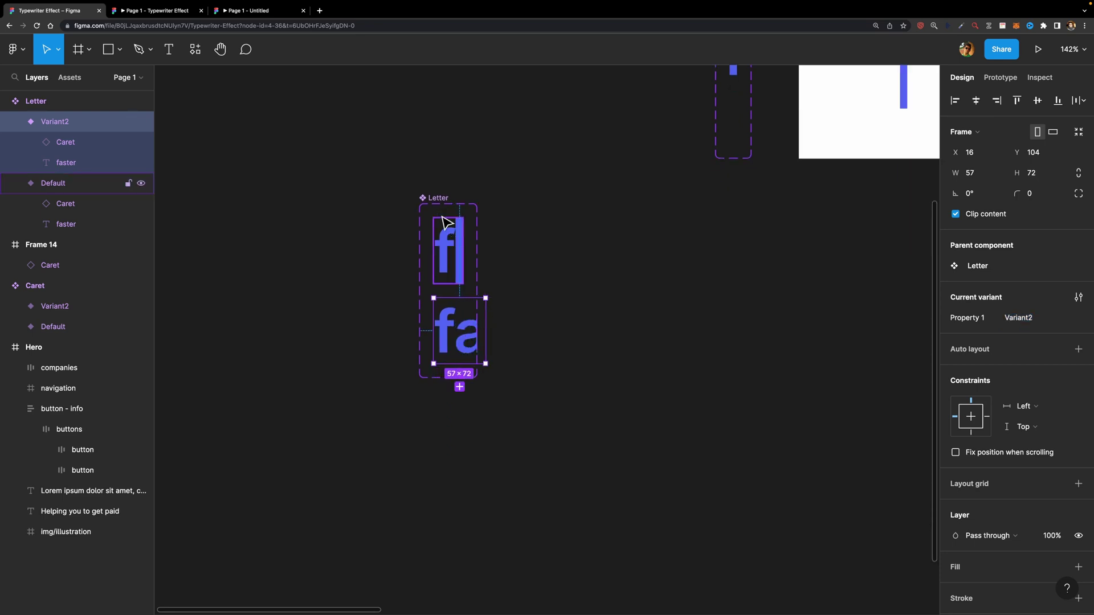
- Enlarge the Letter component set and widen Variant2 to 67 px so 'fa' and the caret fully show
{"action": "left_click", "coordinate": [442, 206]}
{"action": "left_click_drag", "start_coordinate": [477, 377], "coordinate": [723, 583]}
{"action": "scroll", "coordinate": [524, 320], "scroll_direction": "up", "scroll_amount": 3}
{"action": "left_click", "coordinate": [487, 324]}
{"action": "left_click_drag", "start_coordinate": [488, 324], "coordinate": [488, 340]}
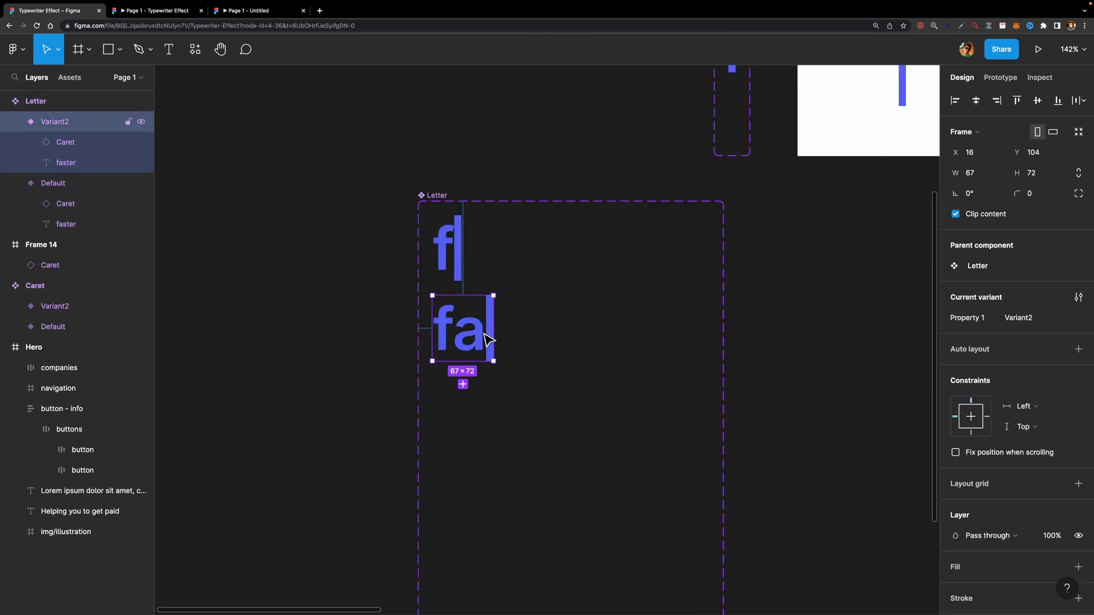
- Add duplicate variants widened letter by letter to 'fas', 'fast', 'faste' and 'faster'
{"action": "key", "text": "ctrl+d"}
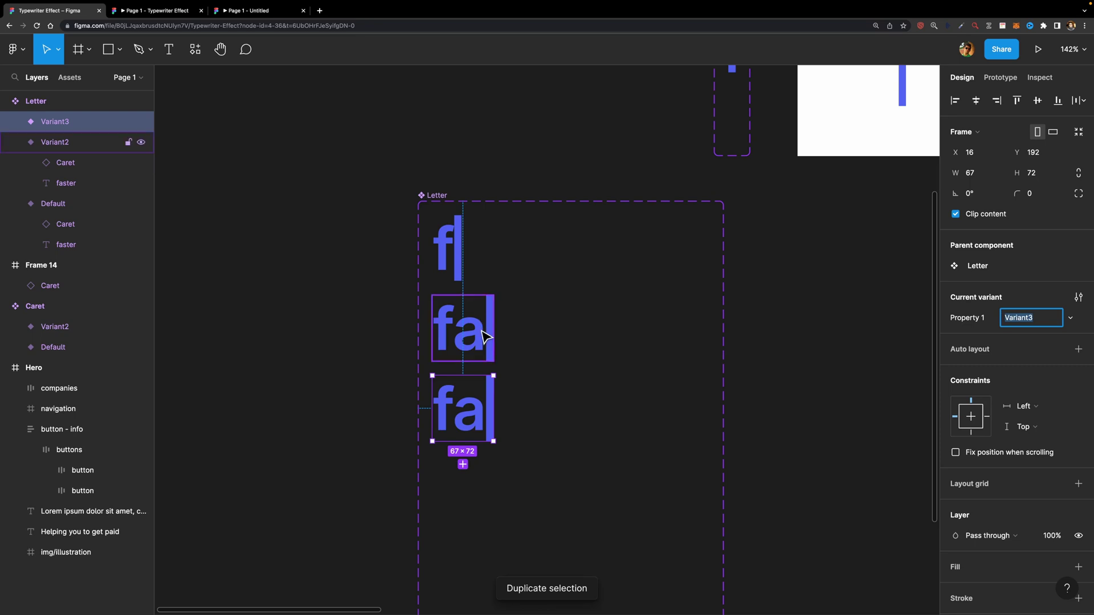
{"action": "left_click_drag", "start_coordinate": [494, 385], "coordinate": [525, 386]}
{"action": "key", "text": "ctrl+d"}
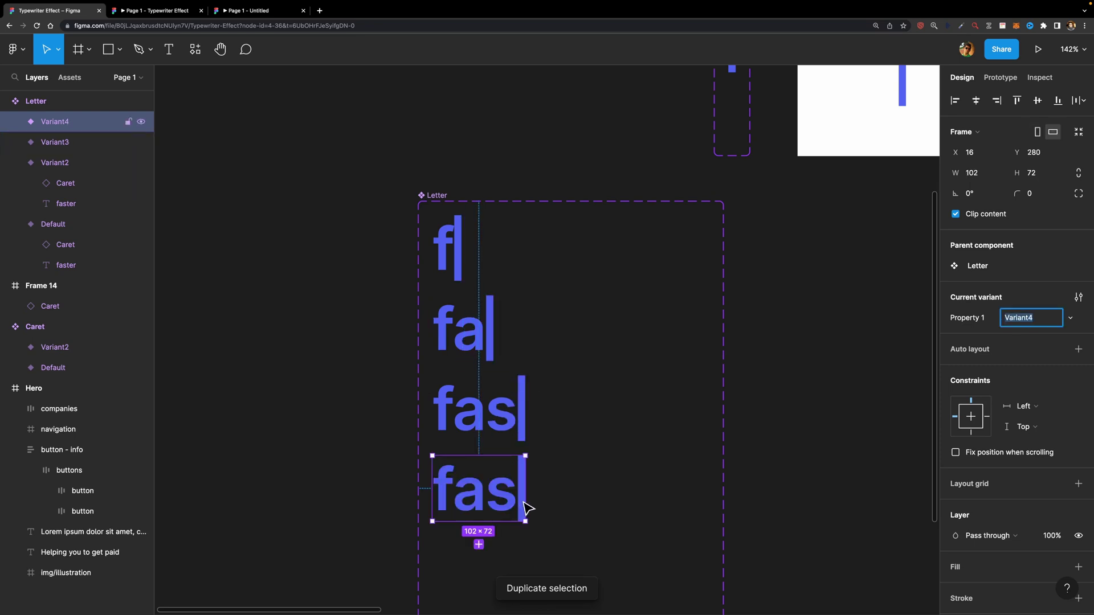
{"action": "left_click_drag", "start_coordinate": [523, 502], "coordinate": [547, 502]}
{"action": "key", "text": "ctrl+d"}
{"action": "left_click_drag", "start_coordinate": [548, 540], "coordinate": [578, 541]}
{"action": "key", "text": "ctrl+d"}
{"action": "scroll", "coordinate": [579, 513], "scroll_direction": "down", "scroll_amount": 5}
{"action": "left_click_drag", "start_coordinate": [579, 333], "coordinate": [604, 334]}
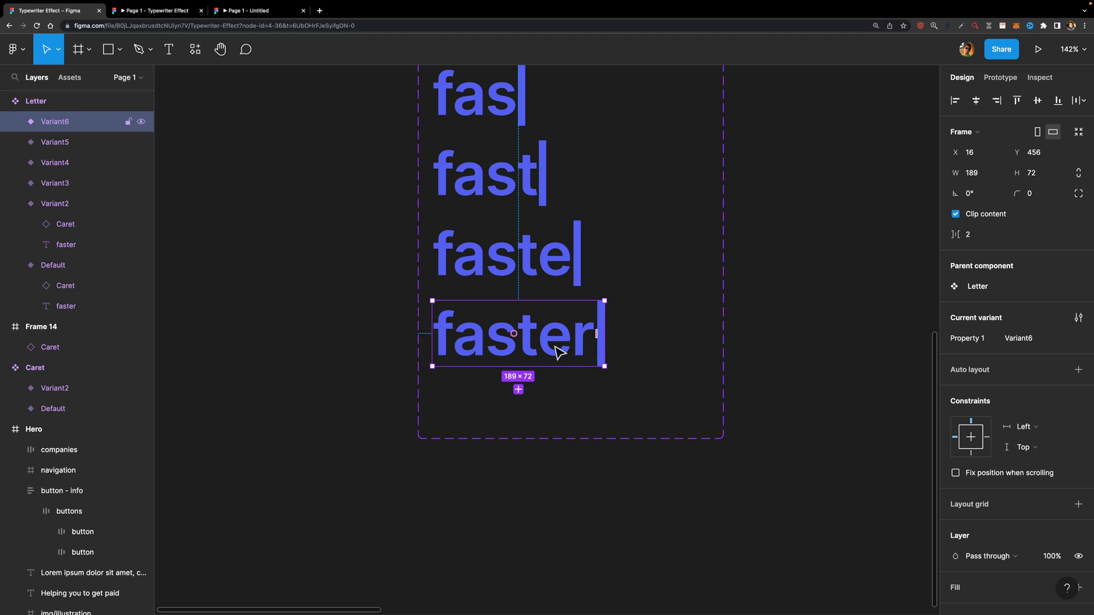
- Add variants narrowing back from 'faster' to 'faste', 'fast' and 'fas'
{"action": "key", "text": "ctrl+d"}
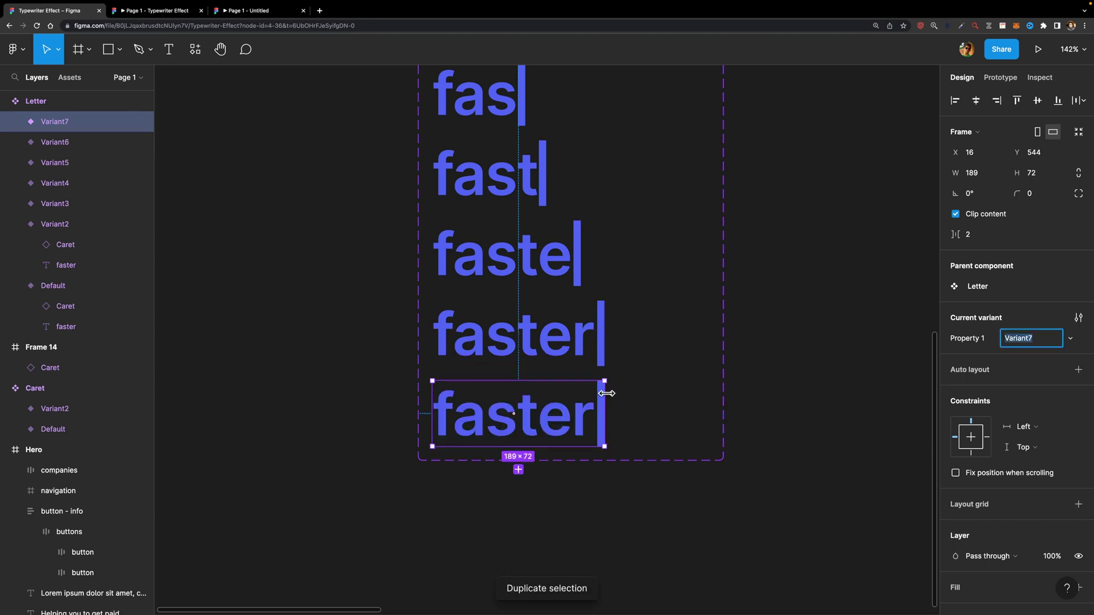
{"action": "left_click_drag", "start_coordinate": [607, 393], "coordinate": [583, 398]}
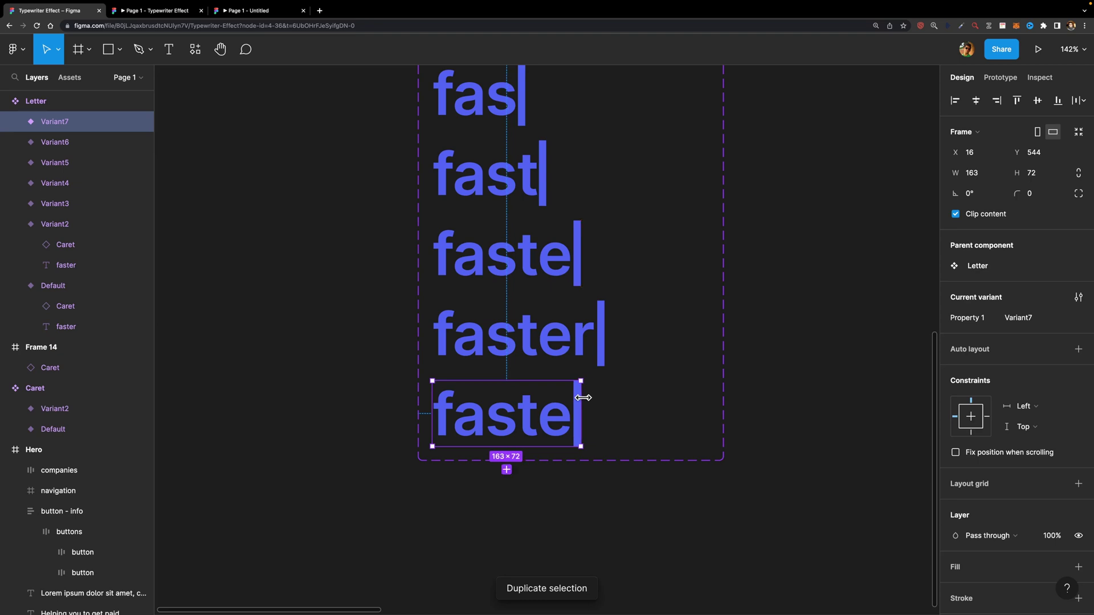
{"action": "key", "text": "ctrl+d"}
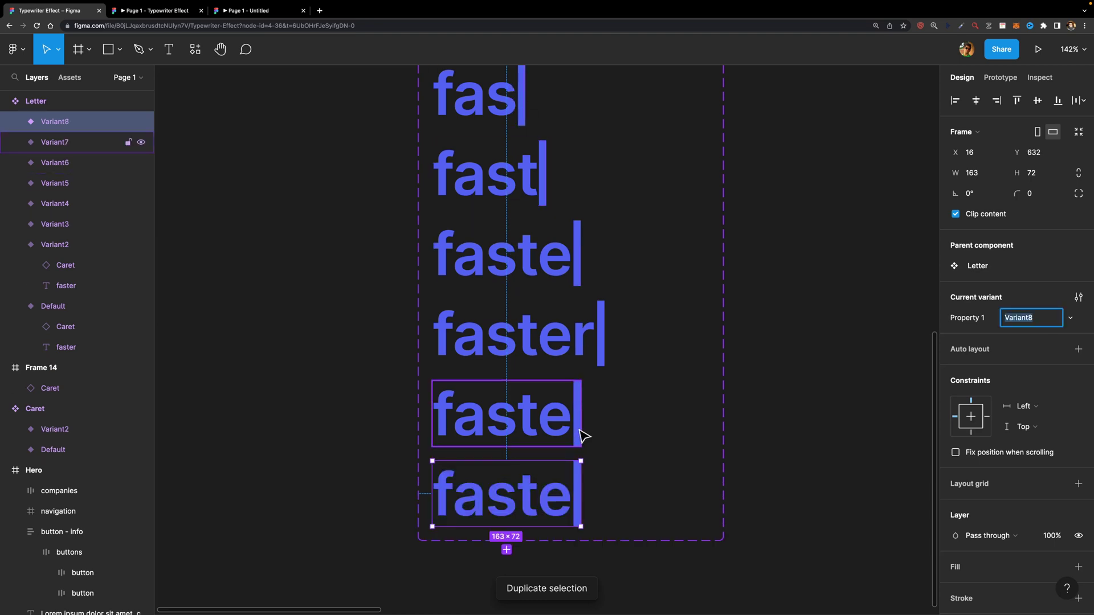
{"action": "left_click_drag", "start_coordinate": [581, 491], "coordinate": [547, 489]}
{"action": "key", "text": "ctrl+d"}
{"action": "scroll", "coordinate": [542, 352], "scroll_direction": "down", "scroll_amount": 5}
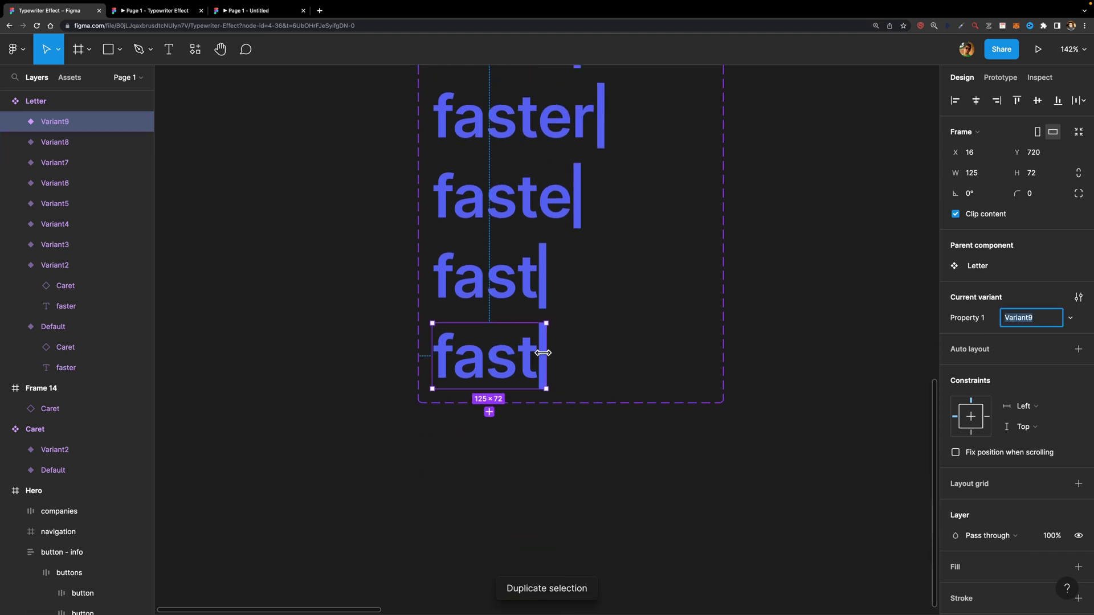
{"action": "left_click_drag", "start_coordinate": [548, 348], "coordinate": [524, 348]}
- Continue erasing with variants showing 'fa', 'f', and finally only the caret
{"action": "key", "text": "ctrl+d"}
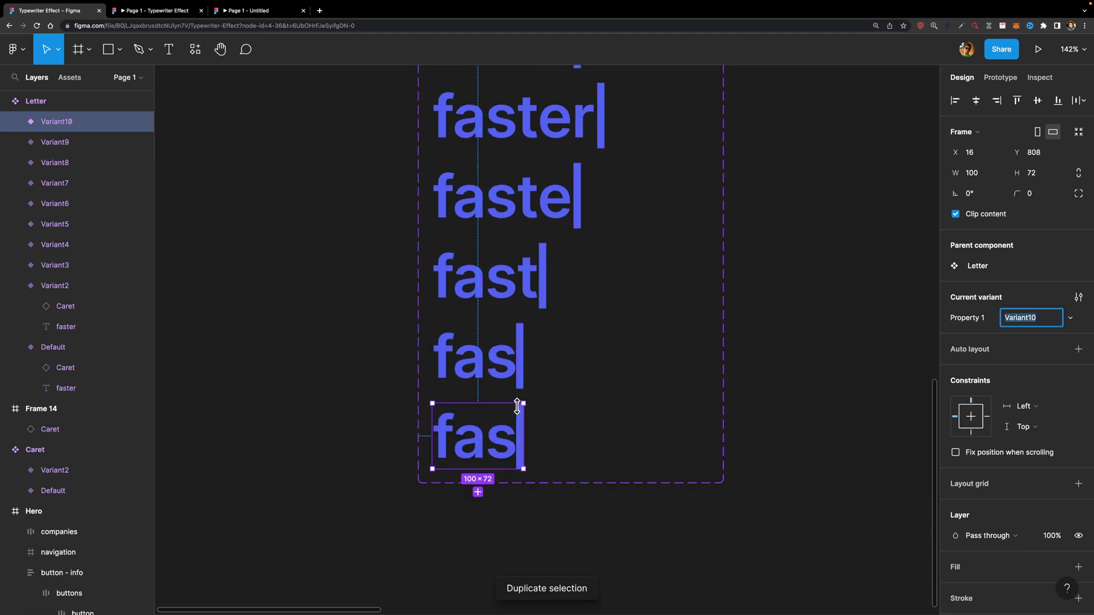
{"action": "left_click_drag", "start_coordinate": [519, 417], "coordinate": [491, 417]}
{"action": "key", "text": "ctrl+d"}
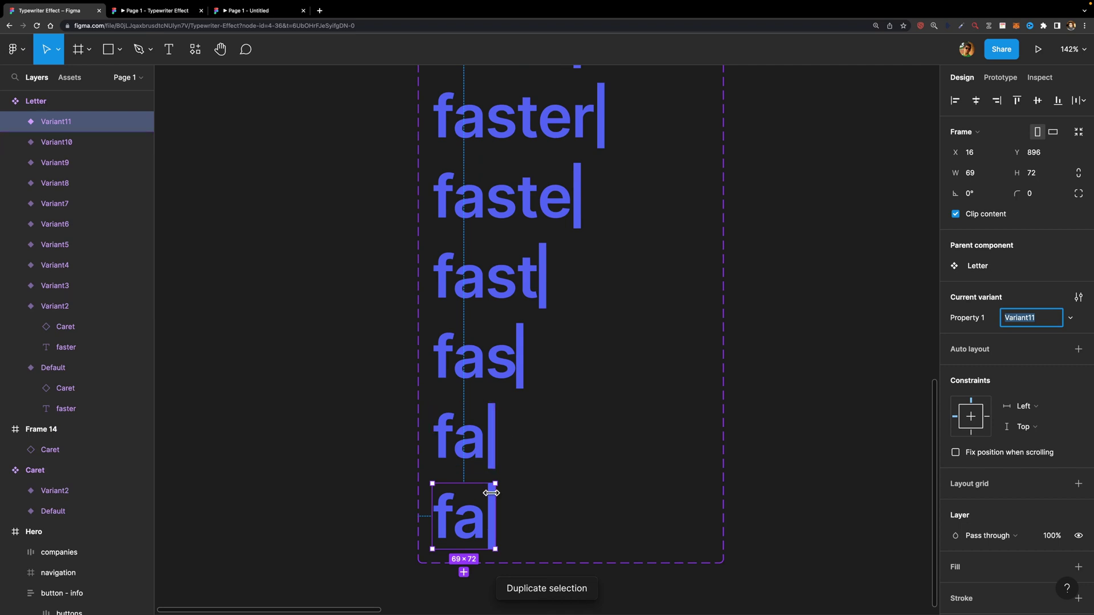
{"action": "left_click_drag", "start_coordinate": [491, 498], "coordinate": [462, 497]}
{"action": "key", "text": "ctrl+d"}
{"action": "scroll", "coordinate": [481, 516], "scroll_direction": "down", "scroll_amount": 5}
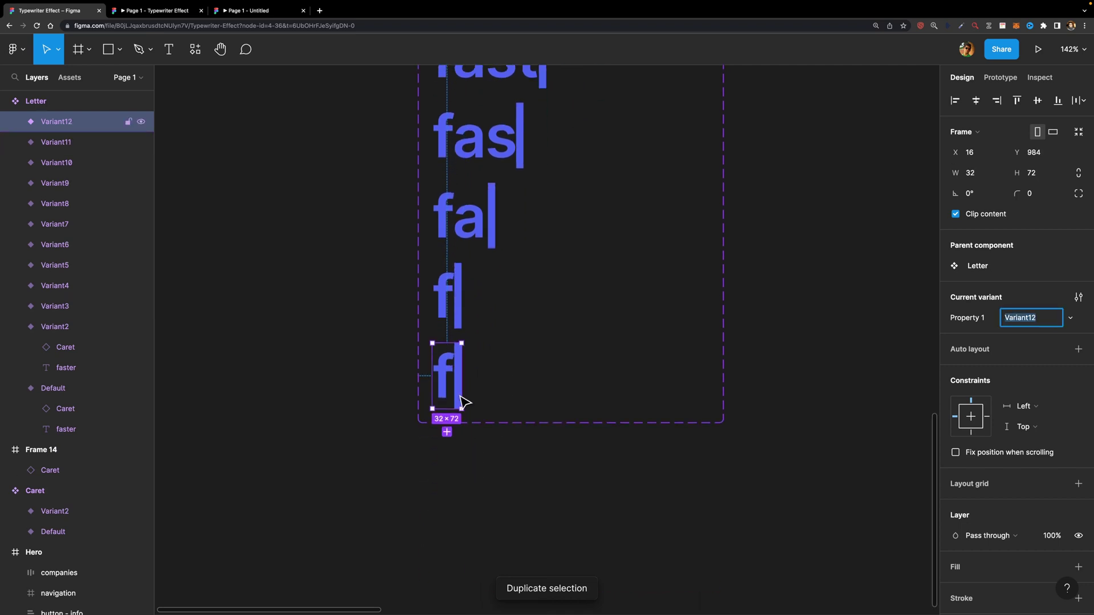
{"action": "left_click_drag", "start_coordinate": [455, 392], "coordinate": [440, 394]}
- Duplicate the caret-only variant, change its text to 'easier', and widen it to show 'e'
{"action": "key", "text": "ctrl+d"}
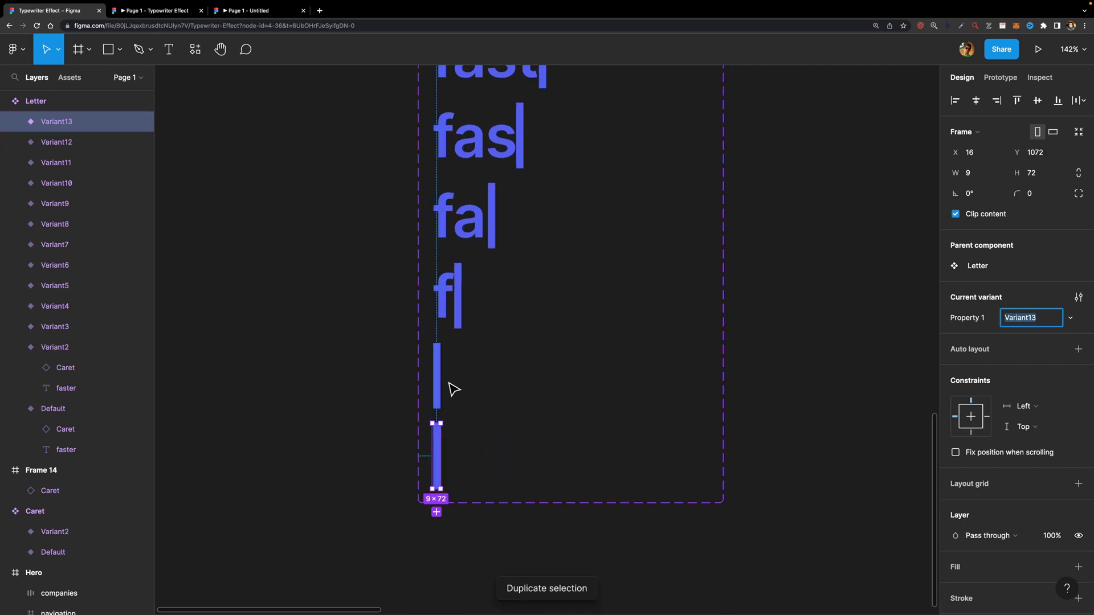
{"action": "left_click_drag", "start_coordinate": [443, 448], "coordinate": [461, 449]}
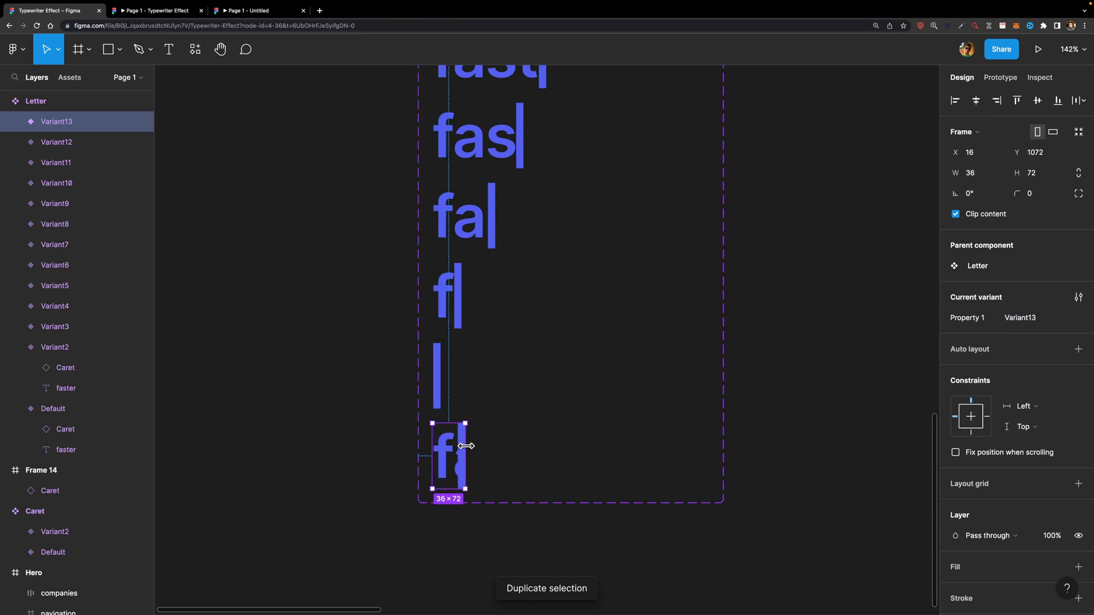
{"action": "double_click", "coordinate": [448, 458]}
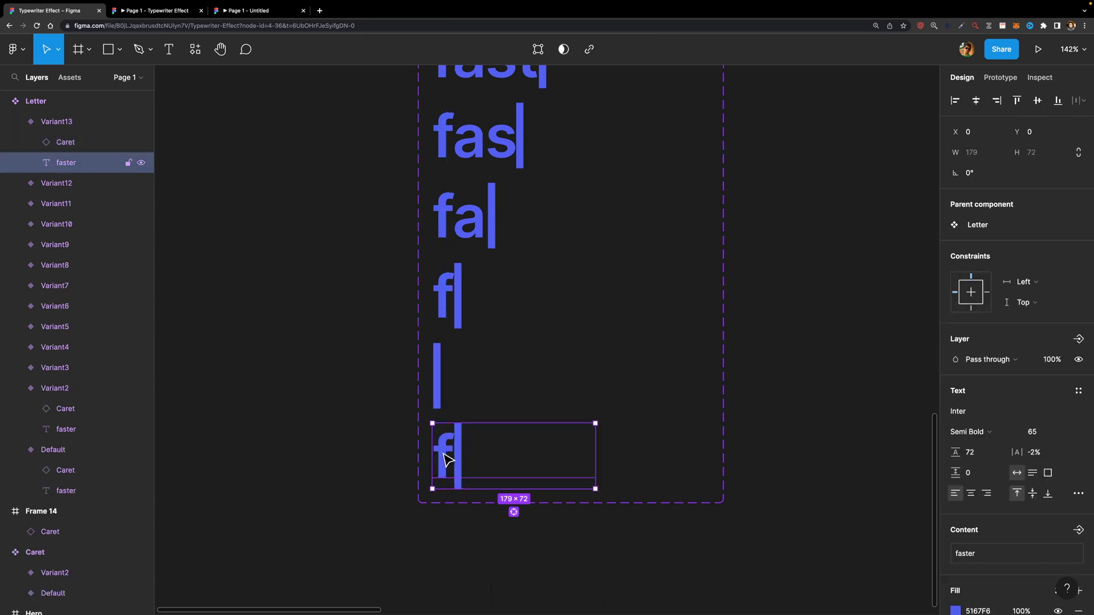
{"action": "double_click", "coordinate": [444, 453]}
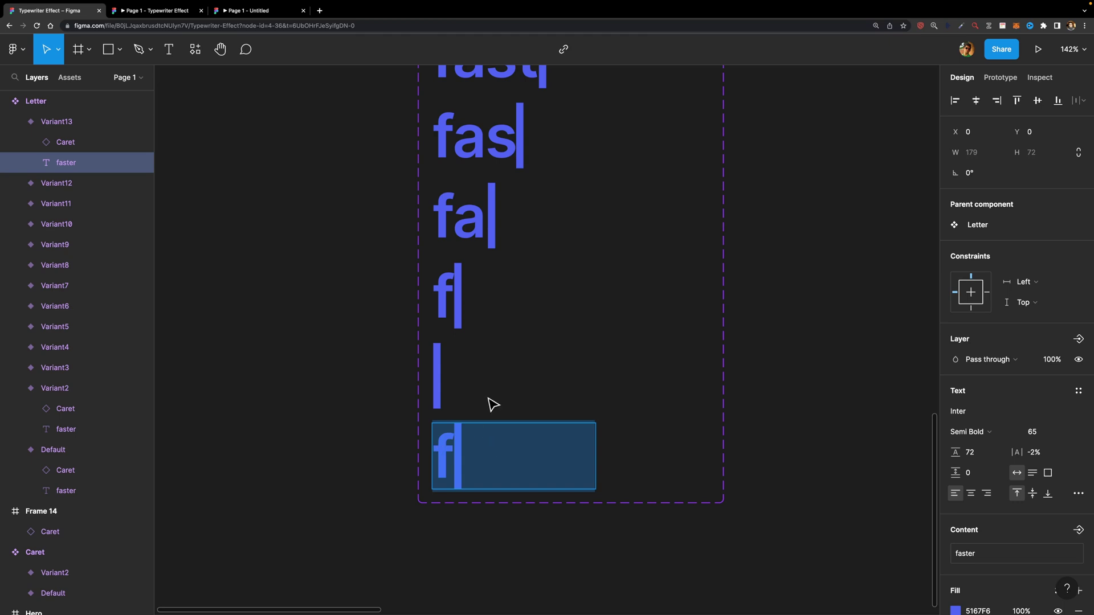
{"action": "type", "text": "easier"}
{"action": "key", "text": "Escape"}
{"action": "left_click", "coordinate": [44, 125]}
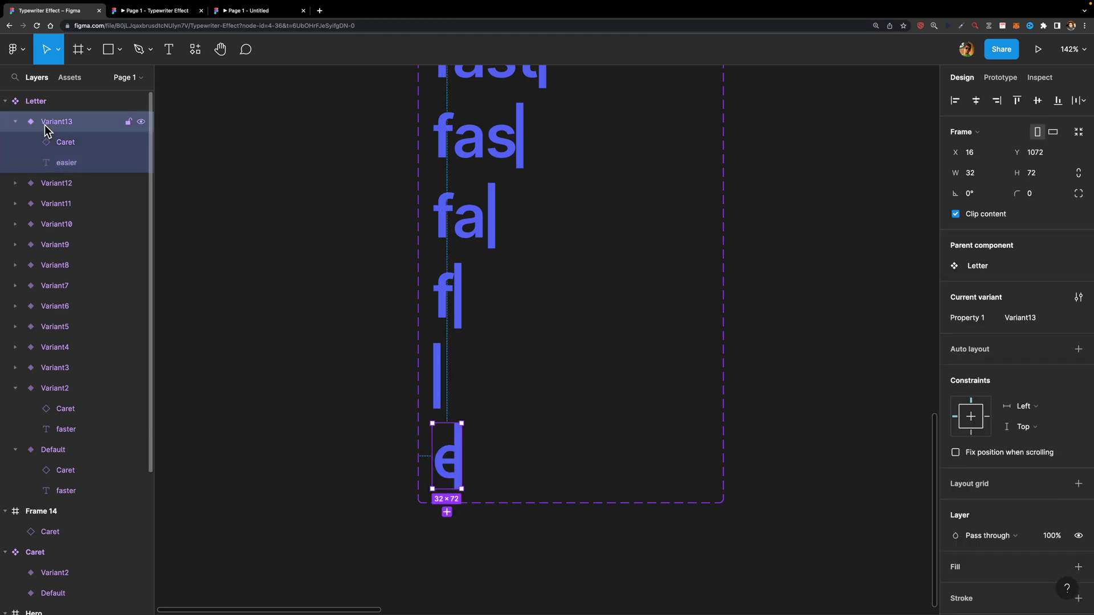
{"action": "left_click", "coordinate": [15, 122]}
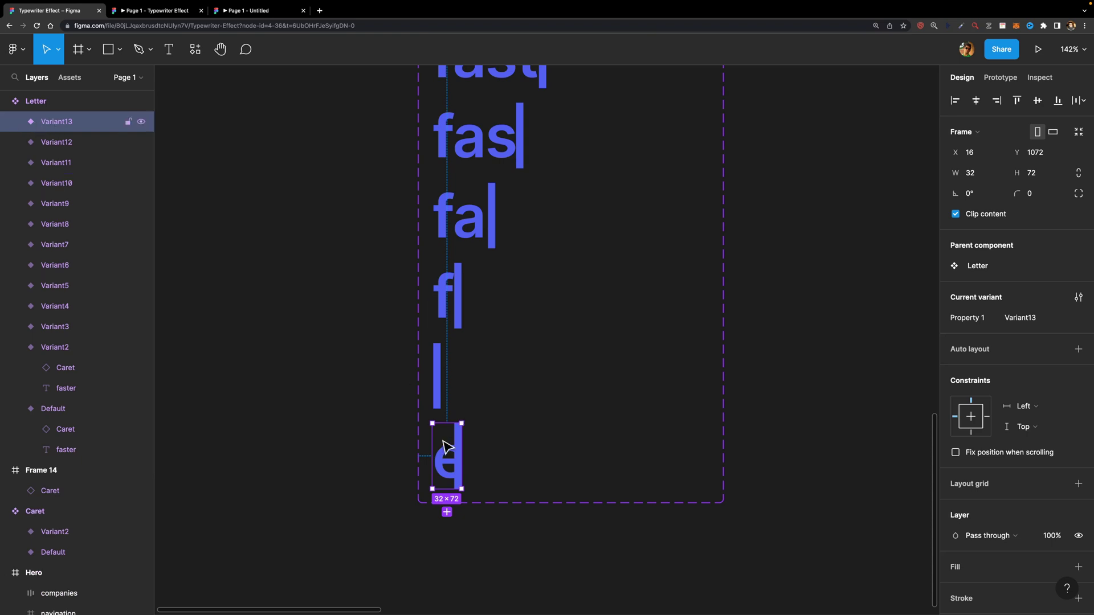
{"action": "left_click_drag", "start_coordinate": [461, 443], "coordinate": [475, 443]}
- Add variants widened letter by letter to 'ea', 'eas', 'easi', 'easie' and 'easier'
{"action": "key", "text": "ctrl+d"}
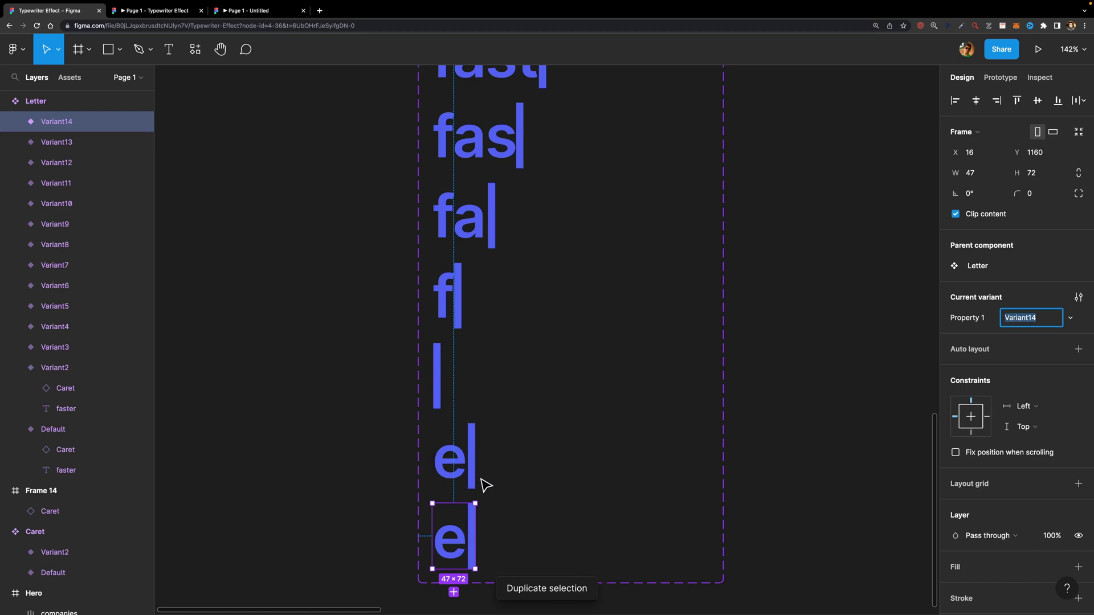
{"action": "scroll", "coordinate": [486, 484], "scroll_direction": "down", "scroll_amount": 3}
{"action": "left_click_drag", "start_coordinate": [480, 408], "coordinate": [508, 405]}
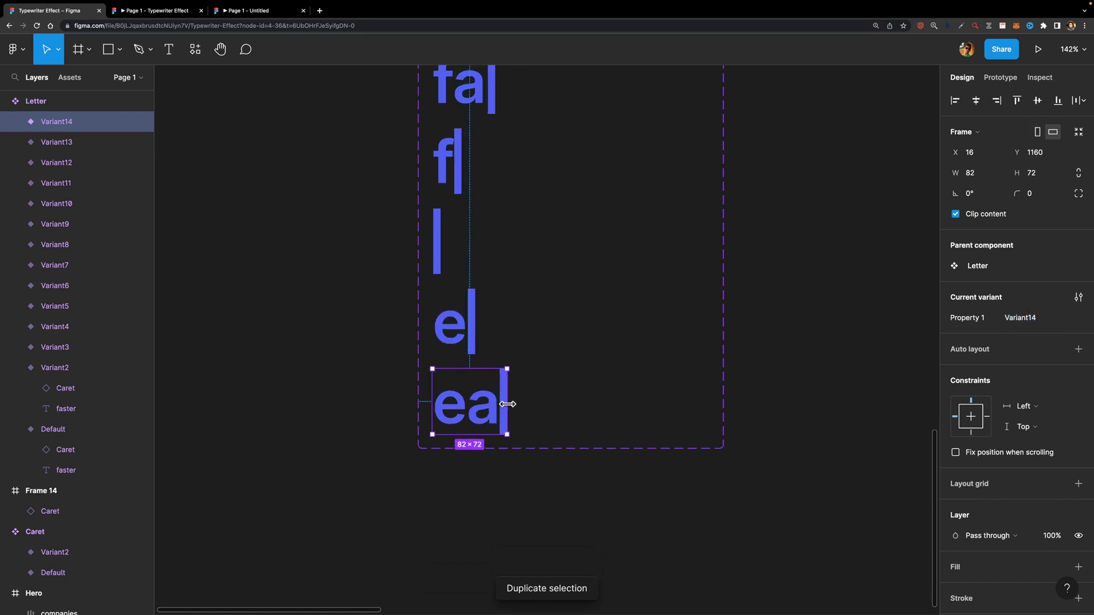
{"action": "key", "text": "ctrl+d"}
{"action": "left_click_drag", "start_coordinate": [508, 482], "coordinate": [535, 478]}
{"action": "key", "text": "ctrl+d"}
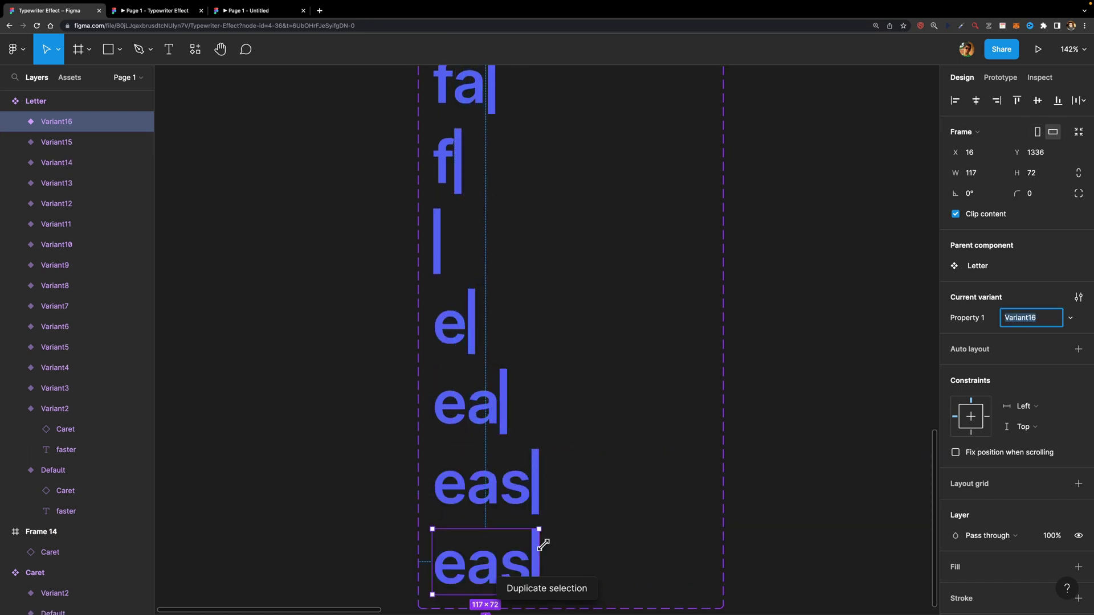
{"action": "left_click_drag", "start_coordinate": [539, 547], "coordinate": [561, 550]}
{"action": "scroll", "coordinate": [561, 550], "scroll_direction": "down", "scroll_amount": 5}
{"action": "key", "text": "ctrl+d"}
{"action": "left_click_drag", "start_coordinate": [570, 395], "coordinate": [604, 393]}
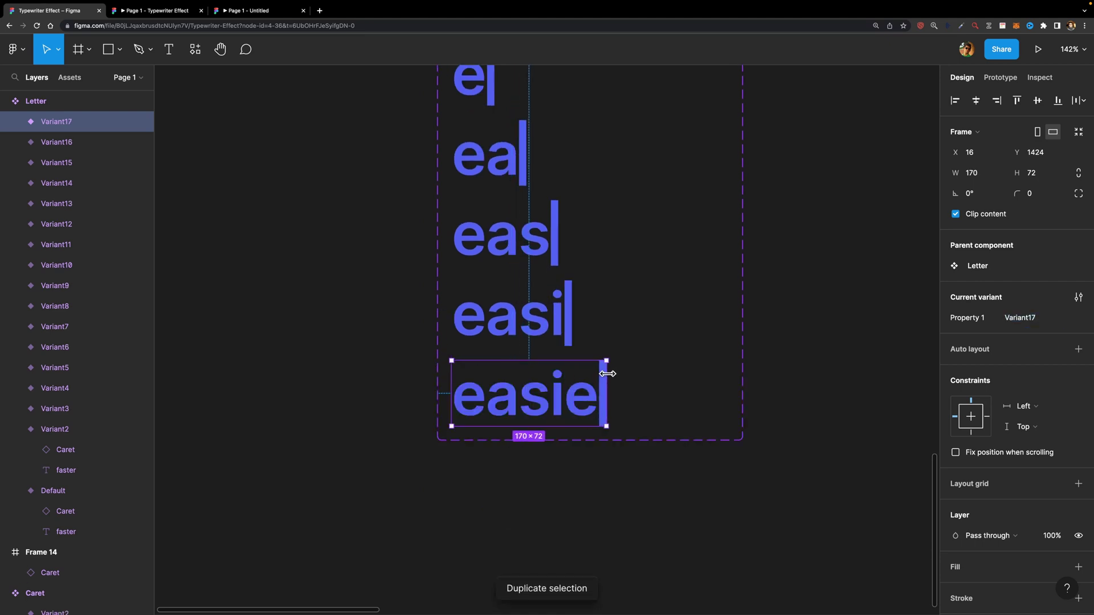
{"action": "key", "text": "ctrl+d"}
{"action": "left_click_drag", "start_coordinate": [604, 461], "coordinate": [629, 461]}
{"action": "scroll", "coordinate": [323, 340], "scroll_direction": "down", "scroll_amount": 5}
{"action": "left_click", "coordinate": [324, 340]}
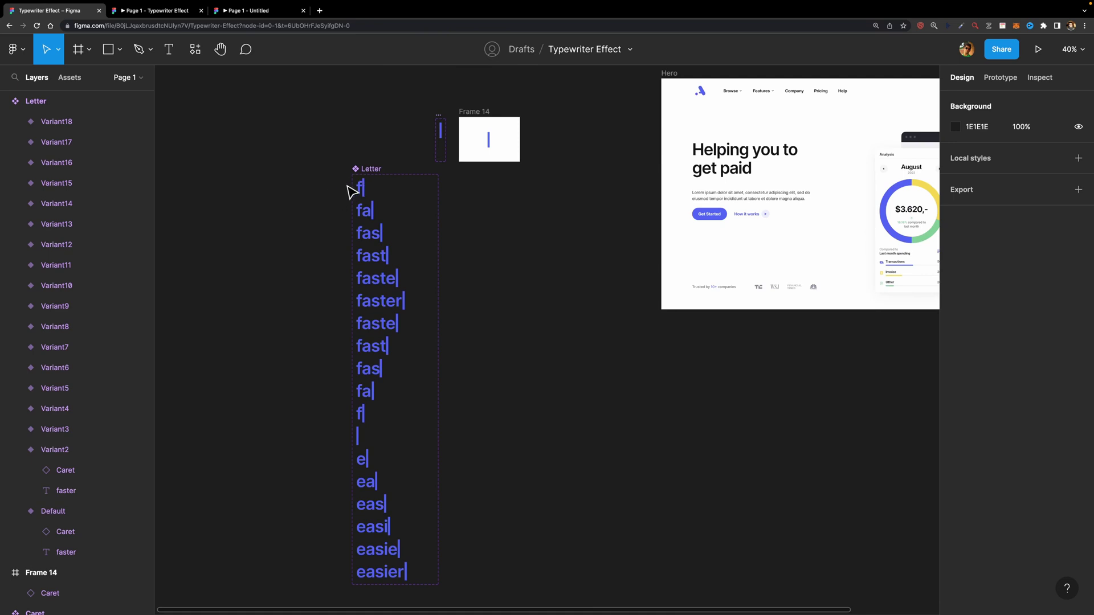
{"action": "scroll", "coordinate": [358, 188], "scroll_direction": "up", "scroll_amount": 5}
- Select Letter's Default 'f' variant, collapse its layers, and show its prototype settings
{"action": "left_click", "coordinate": [373, 197]}
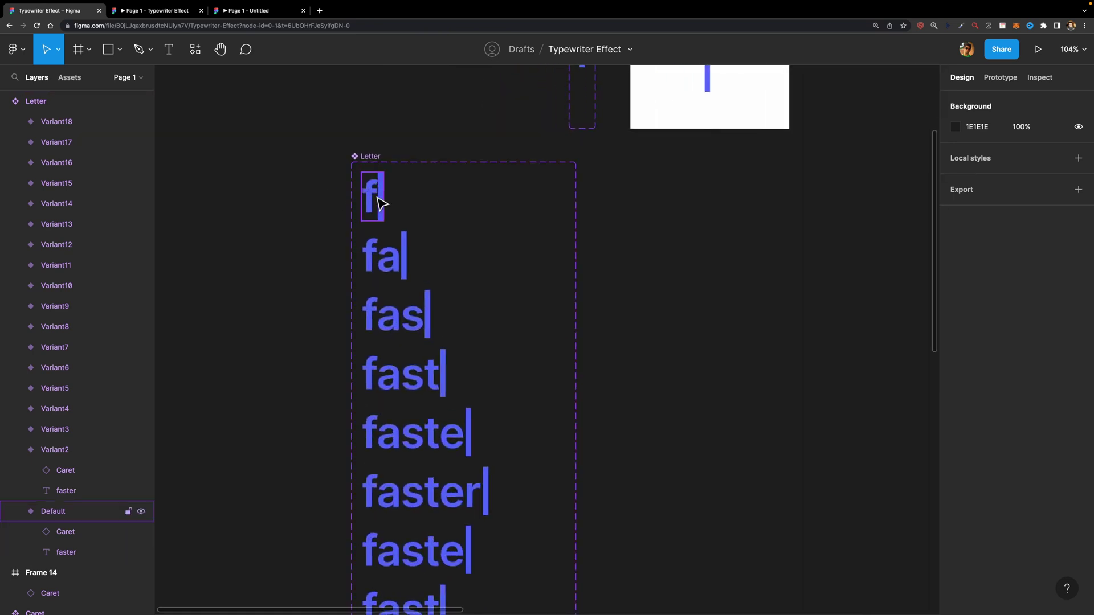
{"action": "left_click", "coordinate": [14, 449]}
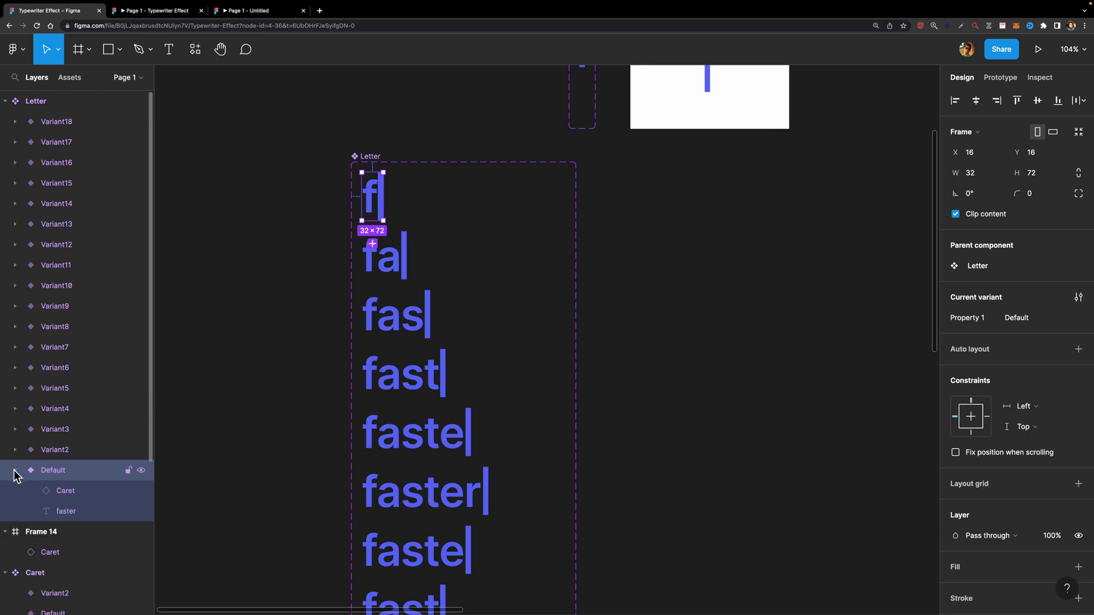
{"action": "left_click", "coordinate": [15, 470]}
{"action": "left_click", "coordinate": [15, 471]}
{"action": "left_click", "coordinate": [14, 471]}
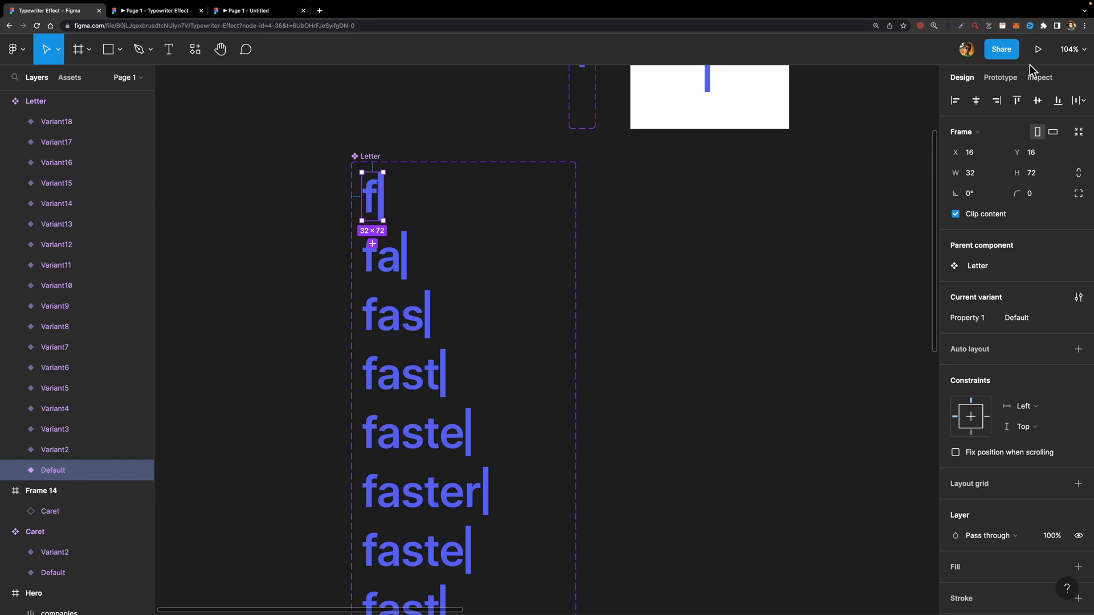
{"action": "left_click", "coordinate": [1003, 79]}
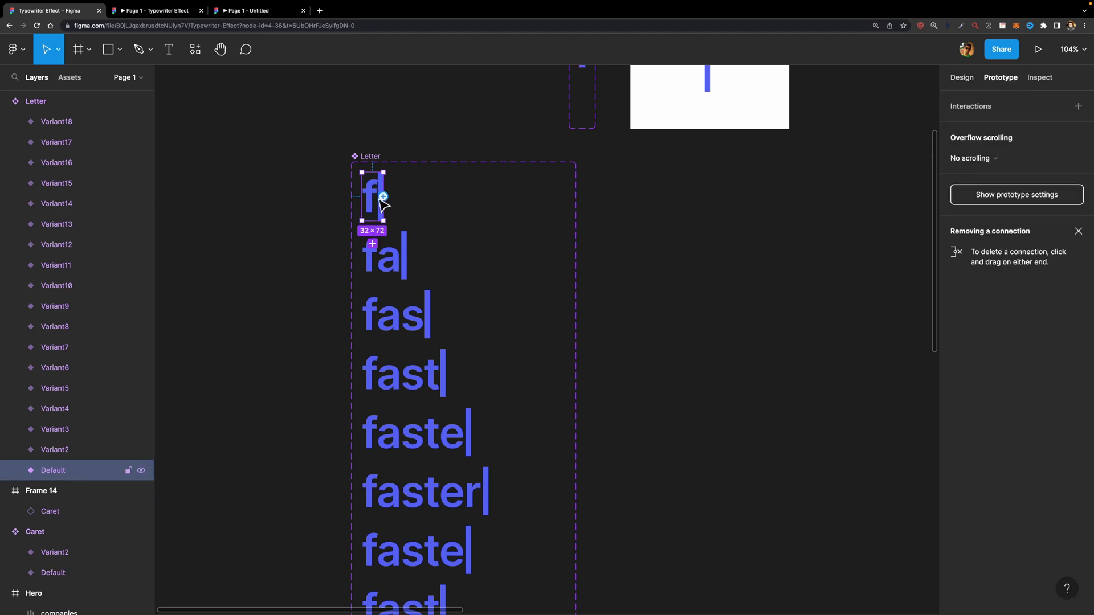
- Link the 'f' variant to the 'fa' variant with an After delay trigger of 200 ms
{"action": "left_click_drag", "start_coordinate": [383, 197], "coordinate": [399, 247]}
{"action": "left_click", "coordinate": [826, 160]}
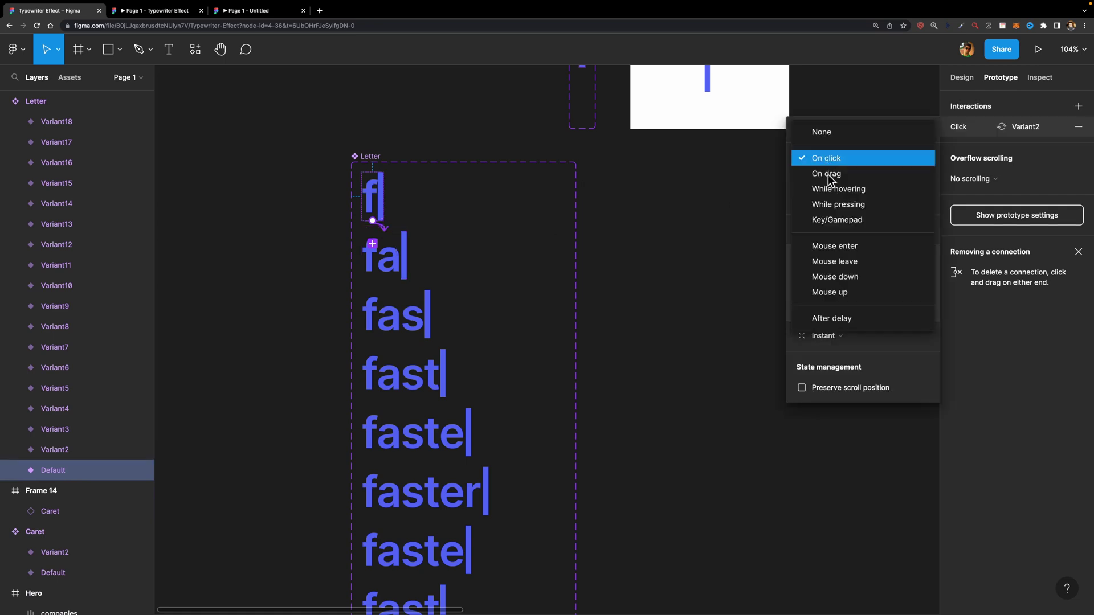
{"action": "left_click", "coordinate": [831, 318]}
{"action": "left_click", "coordinate": [900, 163]}
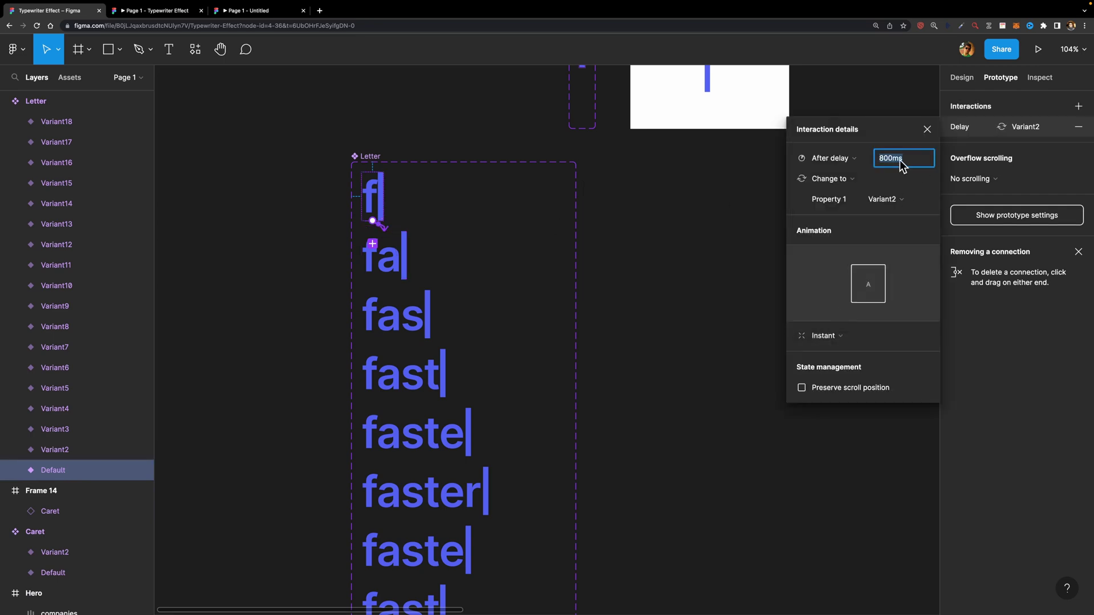
{"action": "type", "text": "200"}
{"action": "key", "text": "Return"}
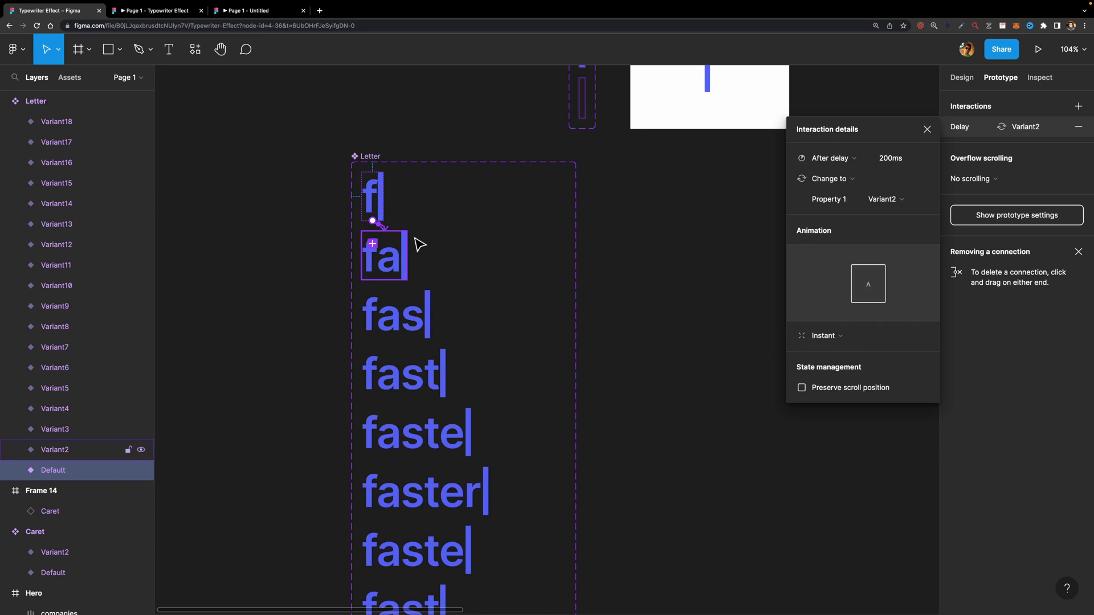
{"action": "scroll", "coordinate": [425, 244], "scroll_direction": "down", "scroll_amount": 3}
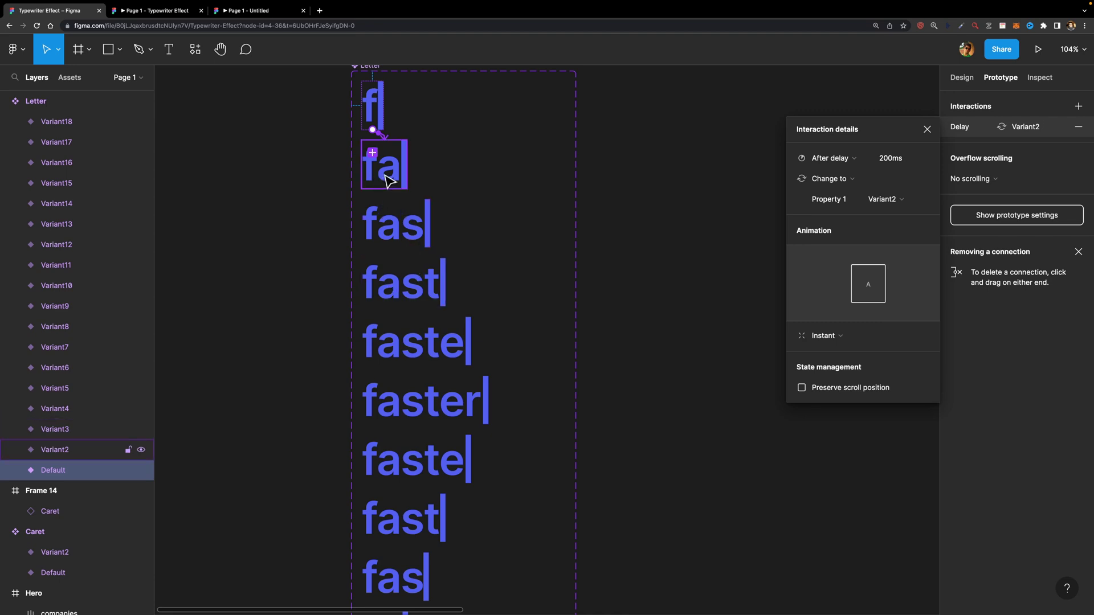
{"action": "left_click", "coordinate": [928, 129]}
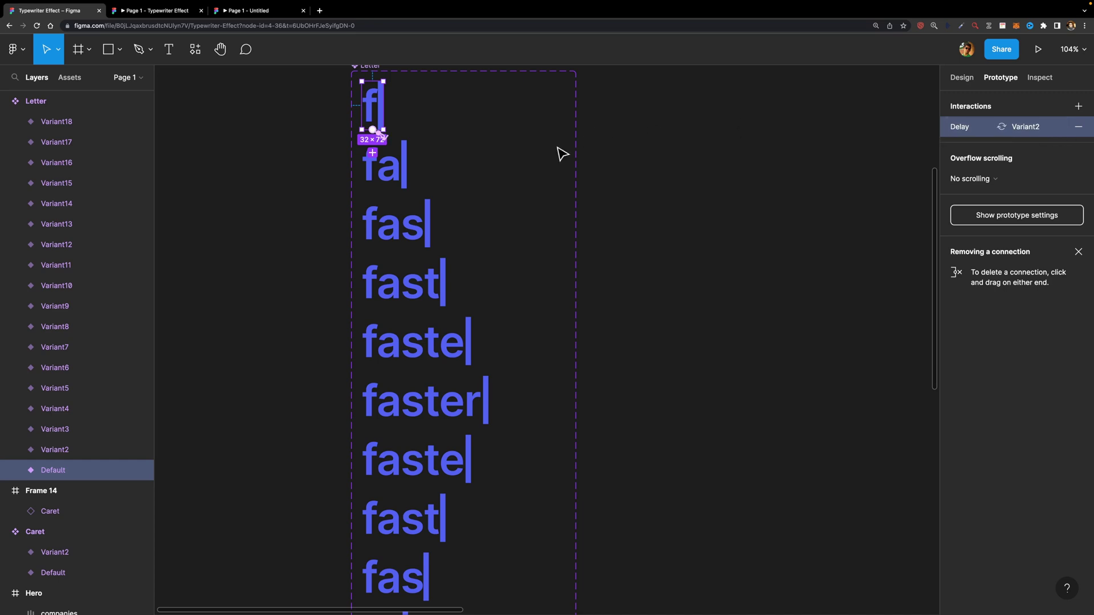
{"action": "scroll", "coordinate": [484, 179], "scroll_direction": "down", "scroll_amount": 10}
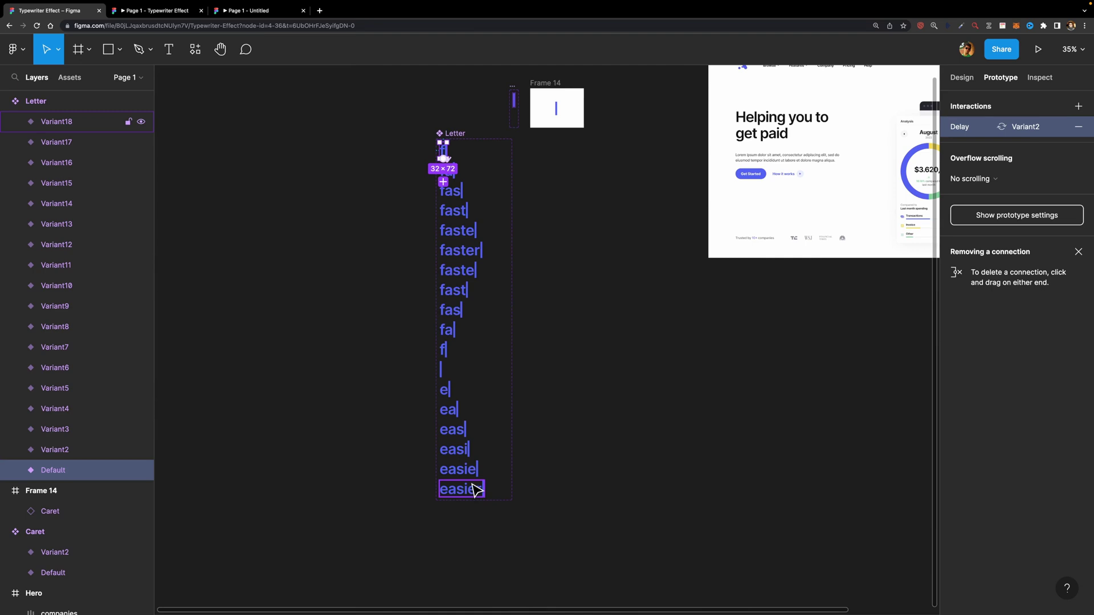
- Give Variant2 through Variant17 the same after-delay interaction, then select the 'fas' variant
{"action": "left_click", "coordinate": [82, 447]}
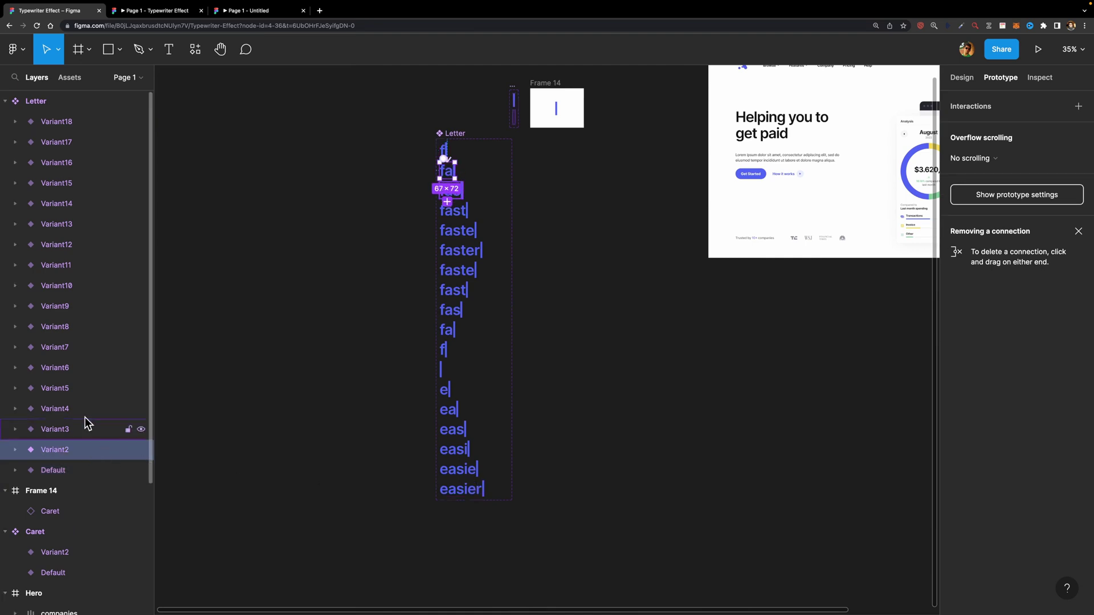
{"action": "left_click", "coordinate": [88, 146], "text": "shift"}
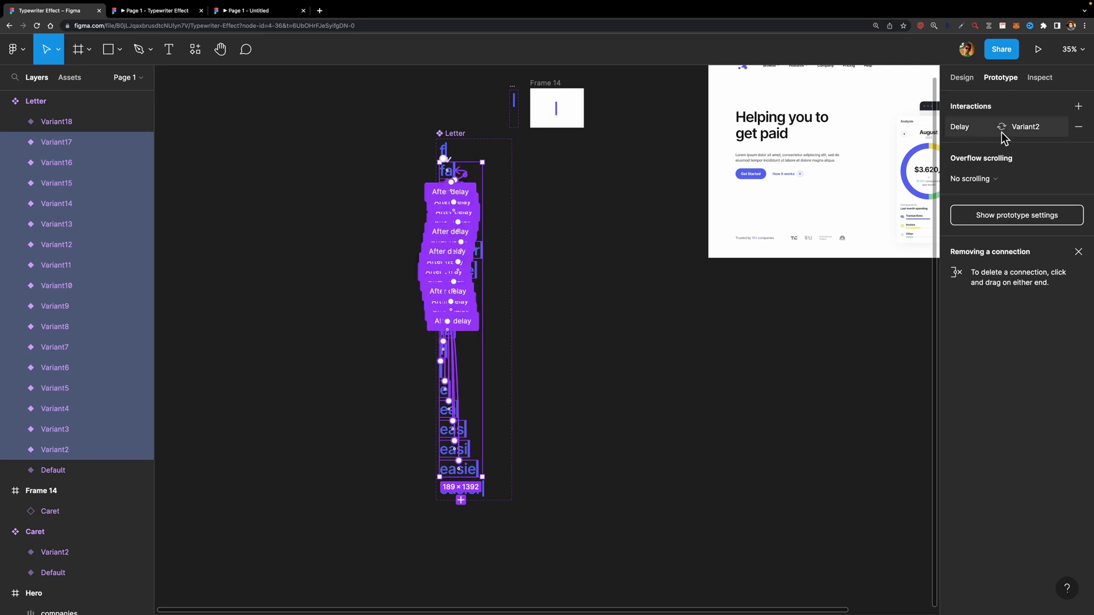
{"action": "scroll", "coordinate": [429, 170], "scroll_direction": "up", "scroll_amount": 5}
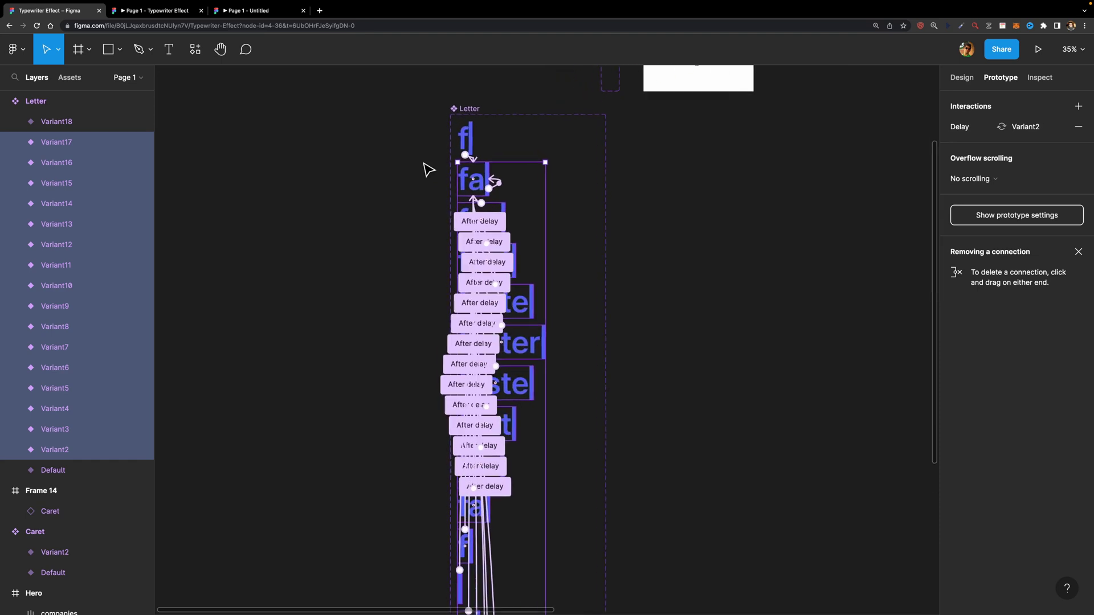
{"action": "left_click", "coordinate": [699, 215]}
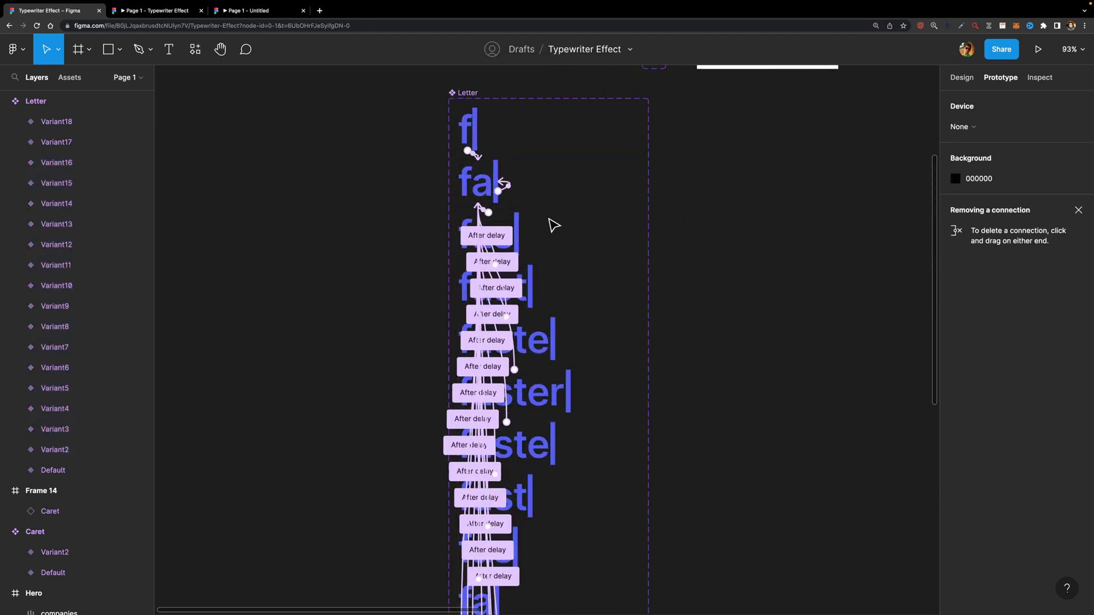
{"action": "left_click", "coordinate": [508, 227]}
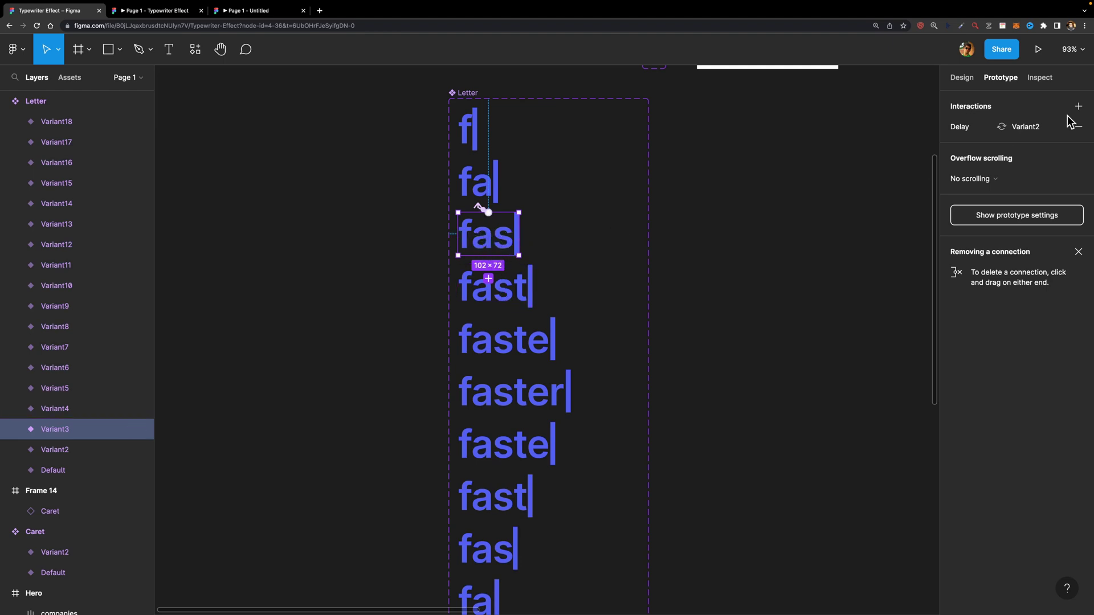
- Retarget the 'fas' and 'fast' variants' delay interactions to their next variants
{"action": "left_click", "coordinate": [1015, 128]}
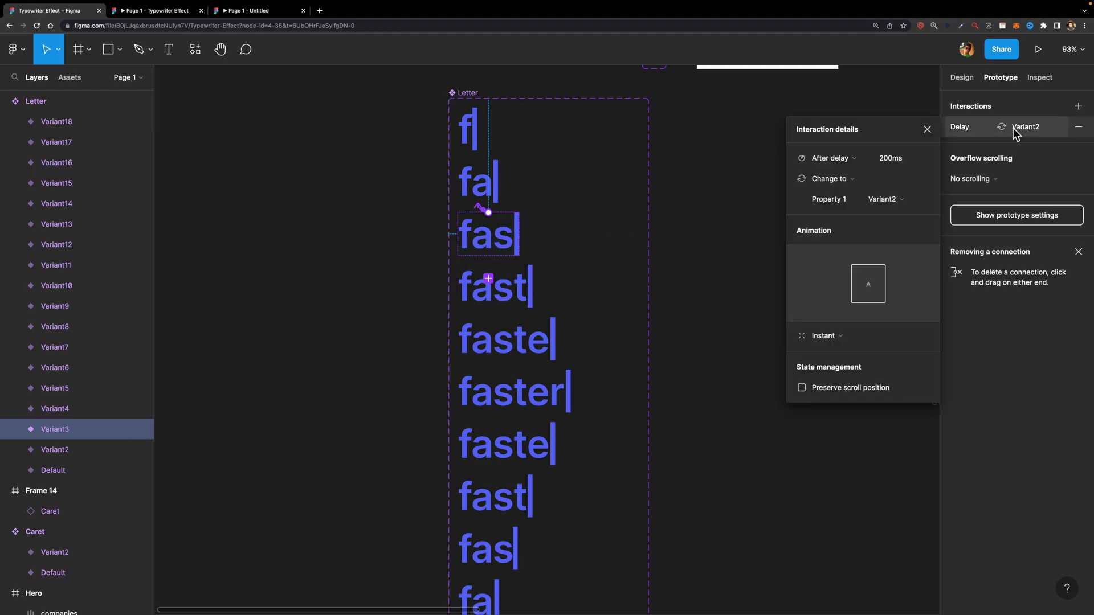
{"action": "left_click", "coordinate": [896, 201]}
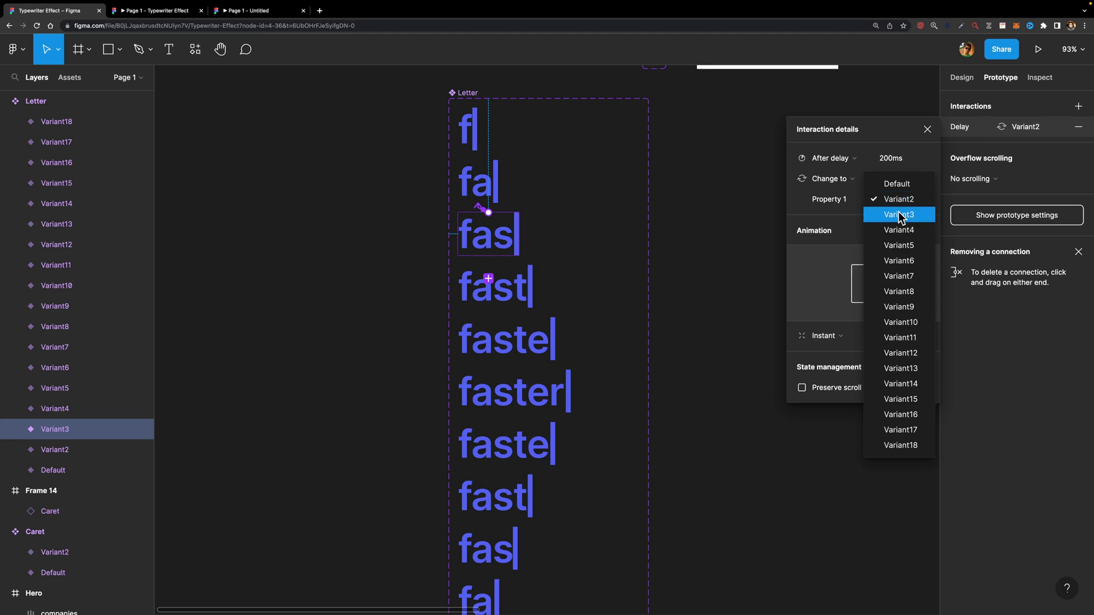
{"action": "left_click", "coordinate": [895, 216]}
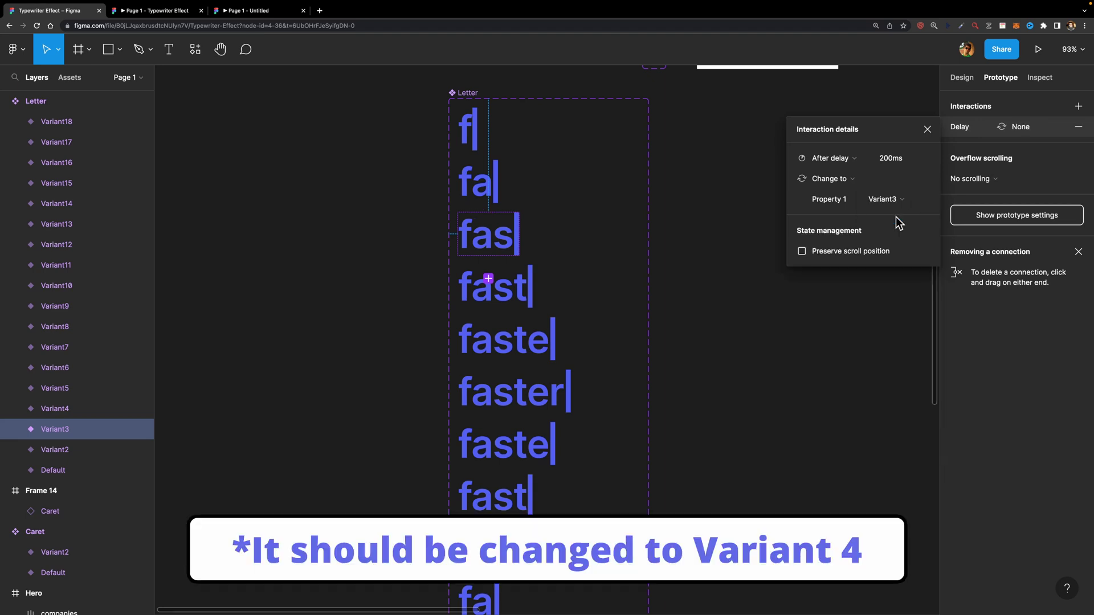
{"action": "left_click", "coordinate": [459, 307]}
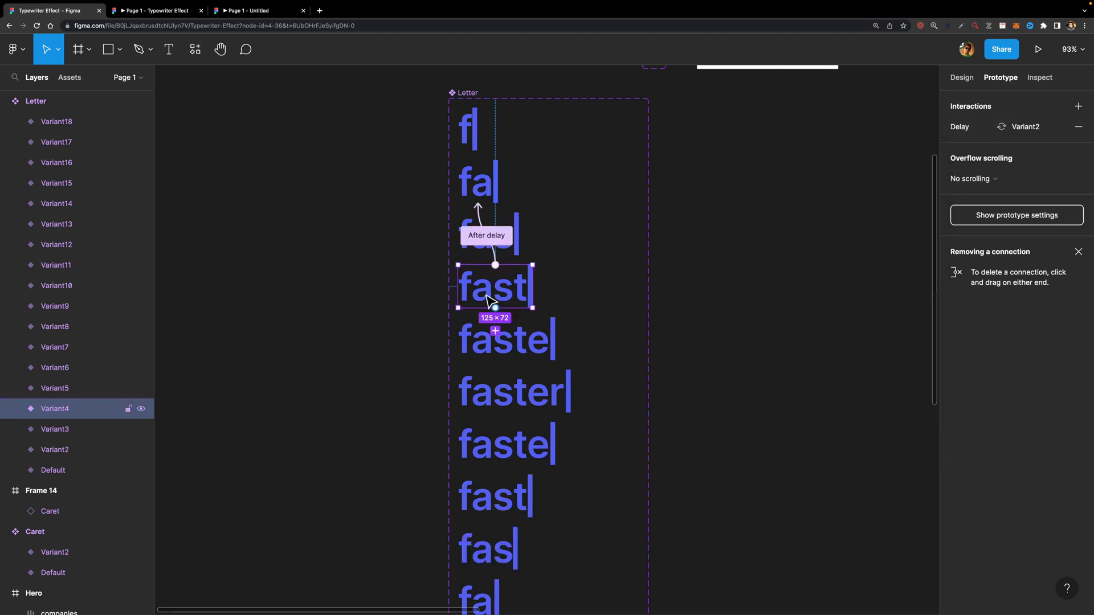
{"action": "left_click", "coordinate": [1020, 127]}
{"action": "left_click", "coordinate": [883, 198]}
{"action": "left_click", "coordinate": [895, 233]}
- Point each following variant's delay interaction at the next variant in the sequence
{"action": "left_click", "coordinate": [506, 392]}
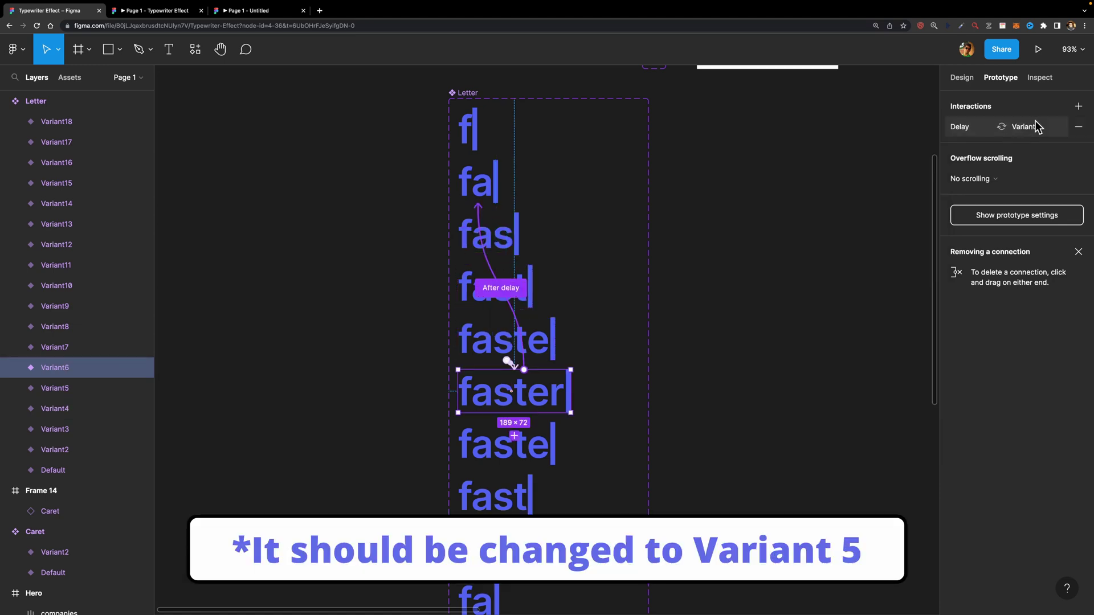
{"action": "scroll", "coordinate": [513, 342], "scroll_direction": "down", "scroll_amount": 5}
{"action": "left_click", "coordinate": [504, 175]}
{"action": "left_click", "coordinate": [1020, 126]}
{"action": "left_click", "coordinate": [495, 228]}
{"action": "scroll", "coordinate": [513, 342], "scroll_direction": "down", "scroll_amount": 4}
{"action": "left_click", "coordinate": [484, 86]}
{"action": "left_click", "coordinate": [482, 129]}
{"action": "left_click", "coordinate": [467, 183]}
{"action": "left_click", "coordinate": [462, 233]}
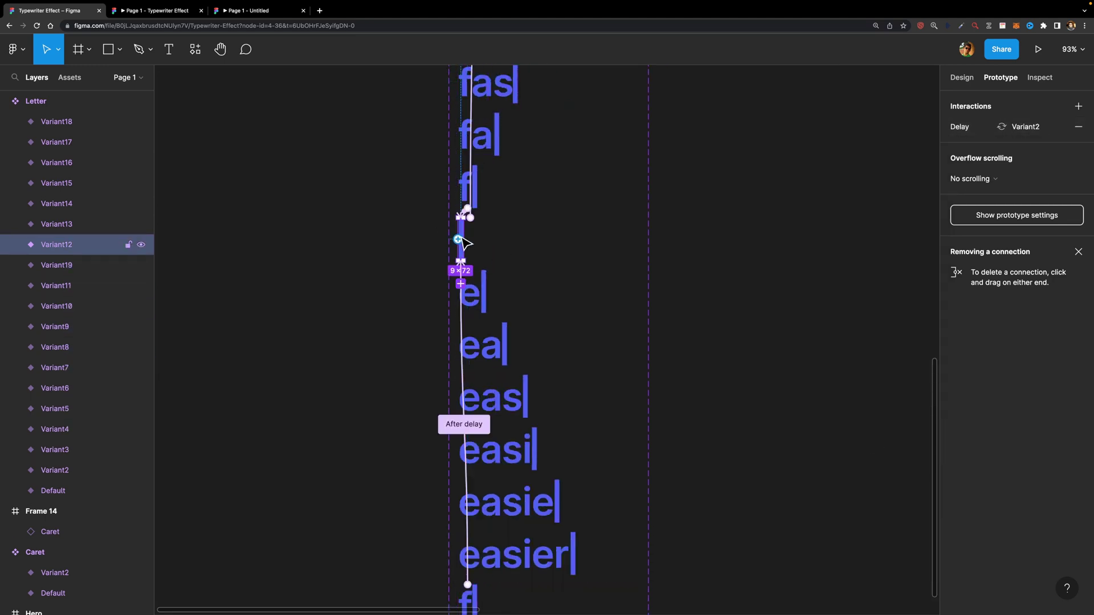
{"action": "left_click", "coordinate": [1020, 127]}
- Retarget the remaining variant's delay link to its next variant and clear the selection
{"action": "left_click", "coordinate": [470, 294]}
{"action": "left_click", "coordinate": [1031, 127]}
{"action": "left_click", "coordinate": [883, 195]}
{"action": "left_click", "coordinate": [898, 438]}
{"action": "key", "text": "Escape"}
{"action": "key", "text": "Escape"}
{"action": "scroll", "coordinate": [459, 481], "scroll_direction": "down", "scroll_amount": 5}
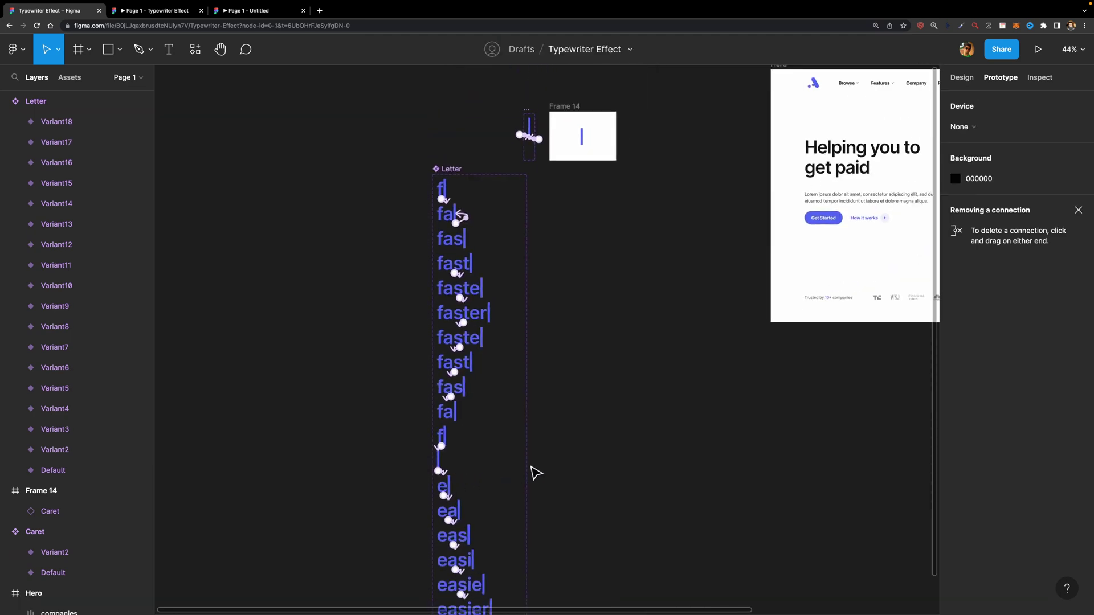
{"action": "scroll", "coordinate": [537, 471], "scroll_direction": "right", "scroll_amount": 3}
- Place a Letter instance from Assets into the Hero frame, right after 'paid'
{"action": "left_click", "coordinate": [69, 78]}
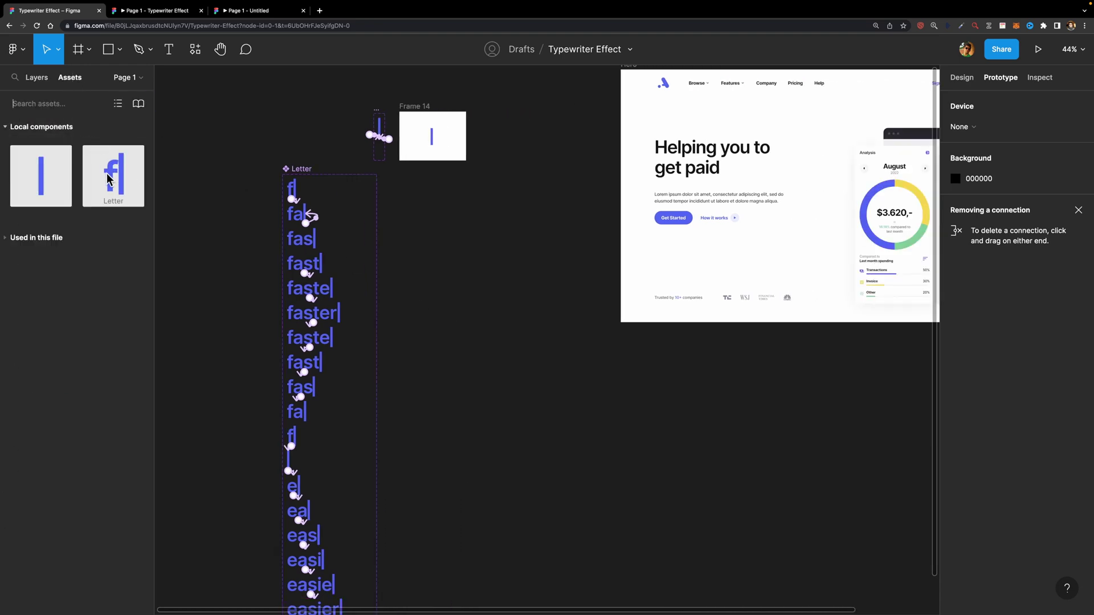
{"action": "left_click_drag", "start_coordinate": [110, 180], "coordinate": [733, 172]}
{"action": "scroll", "coordinate": [809, 165], "scroll_direction": "up", "scroll_amount": 10}
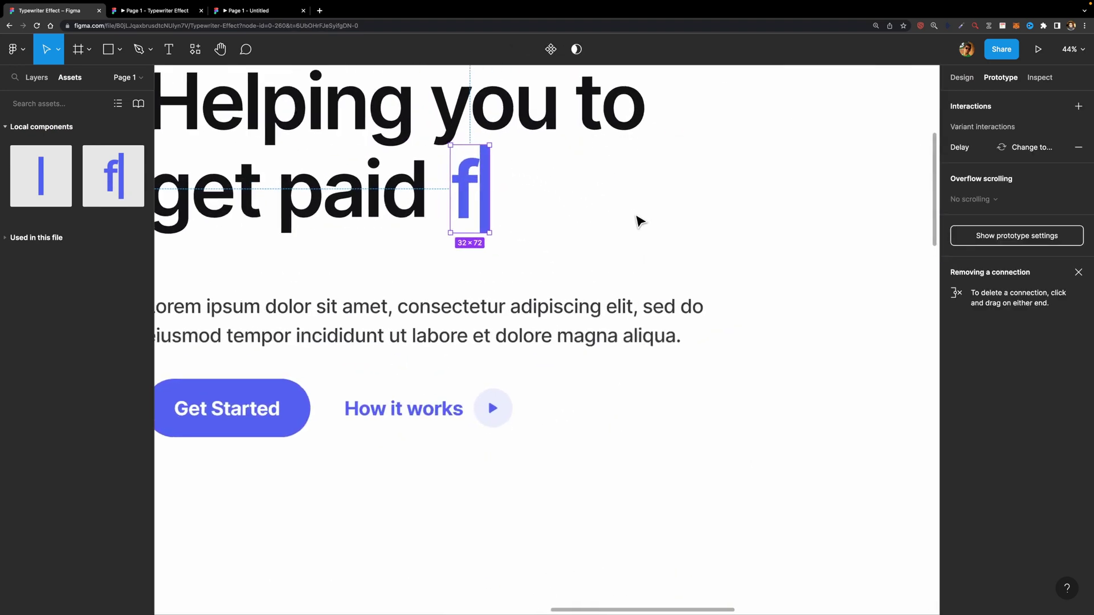
{"action": "left_click_drag", "start_coordinate": [482, 191], "coordinate": [464, 190]}
- Select the Hero frame and start the prototype preview
{"action": "scroll", "coordinate": [456, 228], "scroll_direction": "down", "scroll_amount": 5}
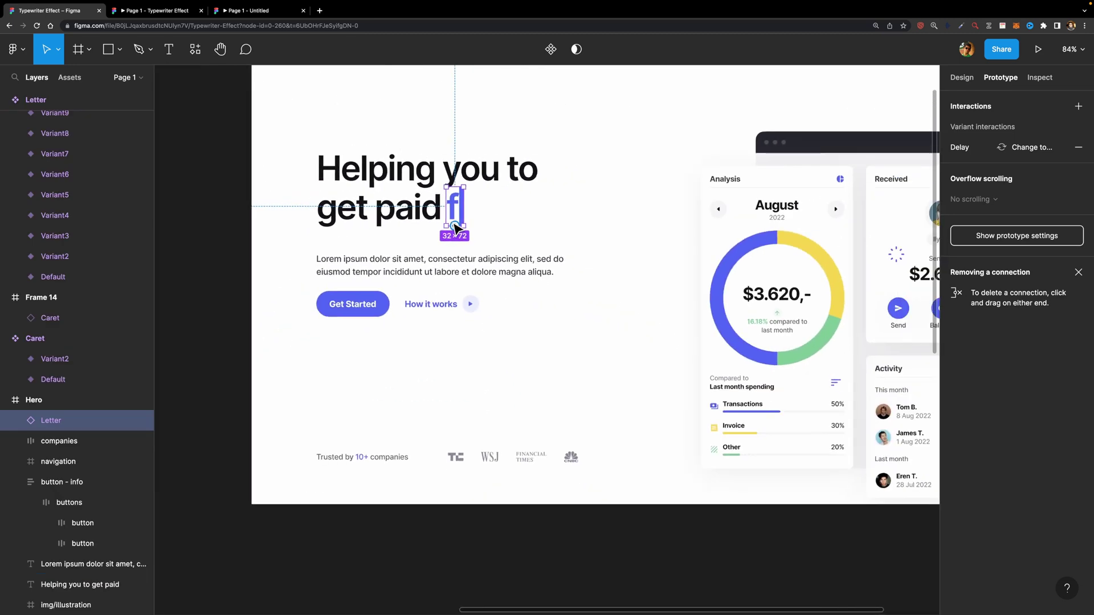
{"action": "scroll", "coordinate": [456, 228], "scroll_direction": "down", "scroll_amount": 2}
{"action": "left_click", "coordinate": [625, 94]}
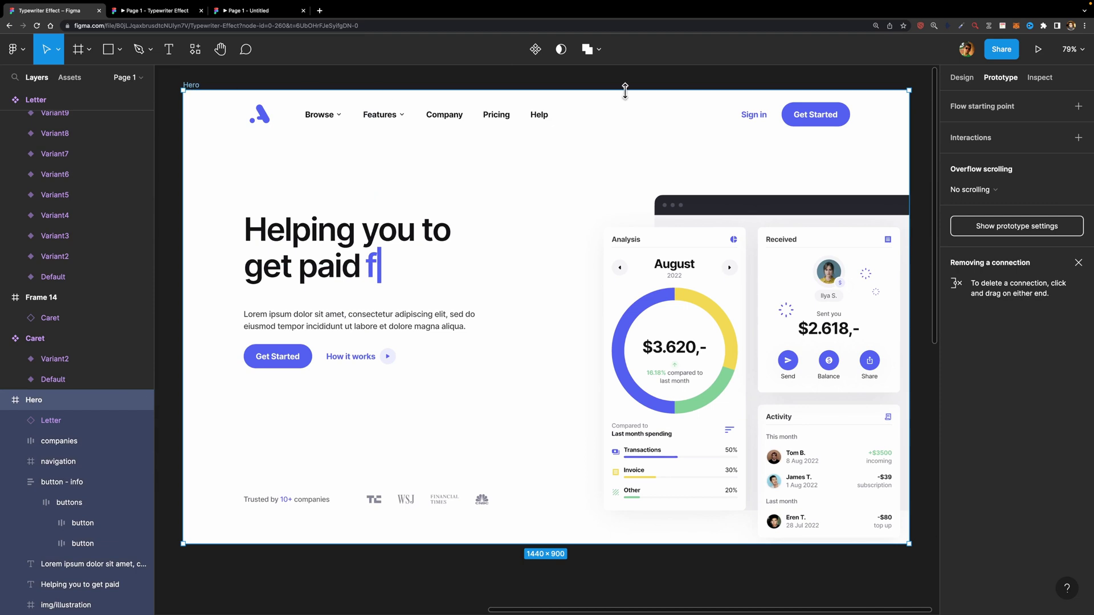
{"action": "left_click", "coordinate": [1039, 50]}
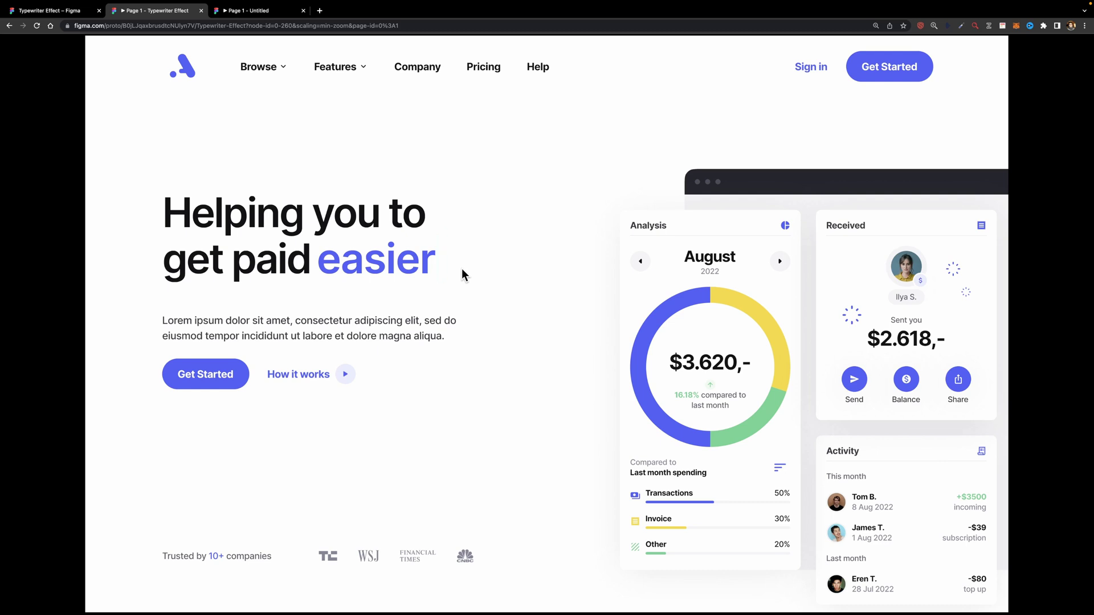
- Switch back to the 'Typewriter Effect – Figma' editor after the preview finishes typing 'easier'
{"action": "left_click", "coordinate": [42, 11]}
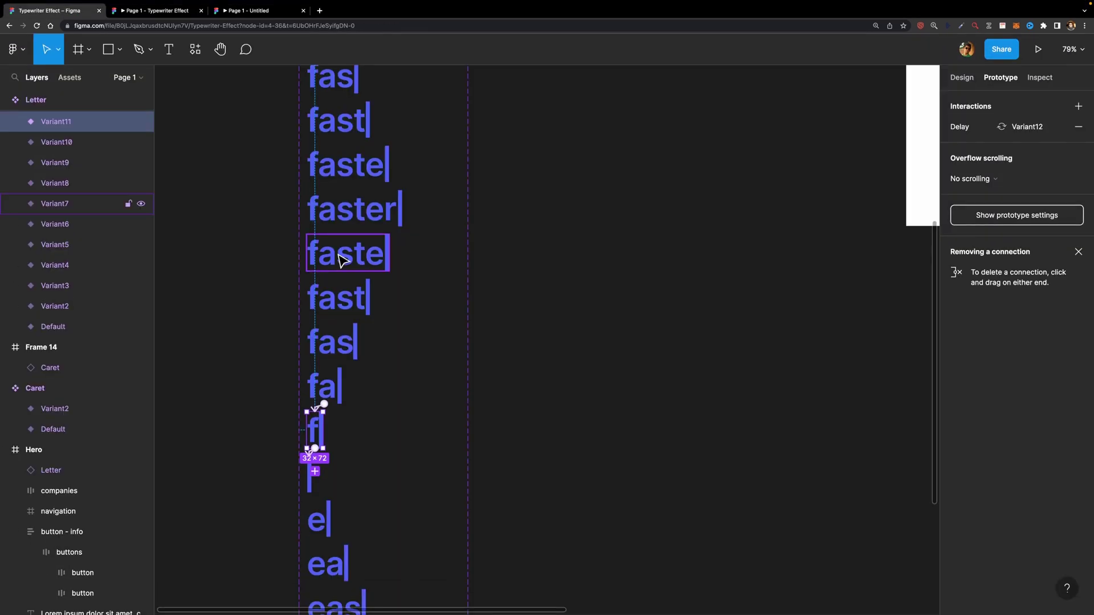
- Change the 'faster' Letter variant's (Variant6) after delay from 200ms to 150ms and return to the prototype preview
{"action": "left_click", "coordinate": [206, 235]}
{"action": "scroll", "coordinate": [288, 269], "scroll_direction": "down", "scroll_amount": 5}
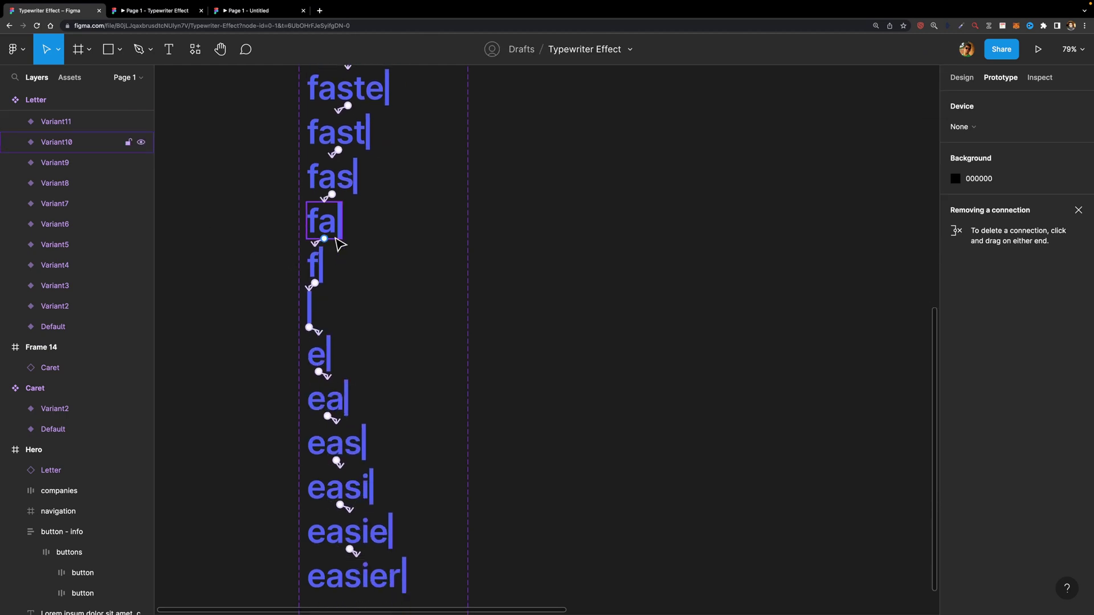
{"action": "scroll", "coordinate": [340, 244], "scroll_direction": "up", "scroll_amount": 4}
{"action": "left_click", "coordinate": [373, 215]}
{"action": "scroll", "coordinate": [379, 213], "scroll_direction": "up", "scroll_amount": 3}
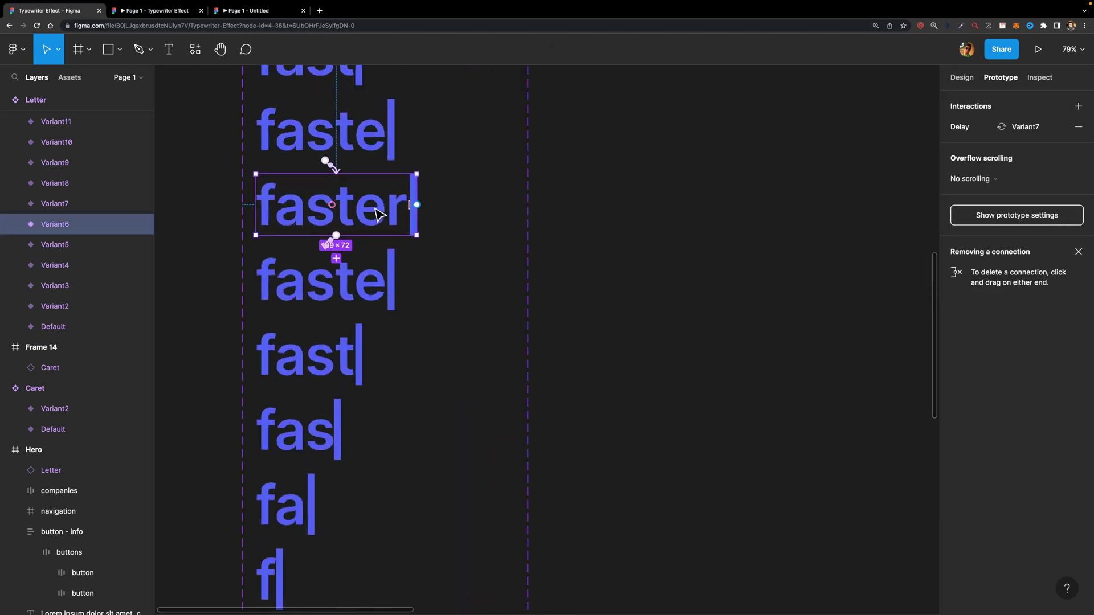
{"action": "scroll", "coordinate": [379, 214], "scroll_direction": "up", "scroll_amount": 5}
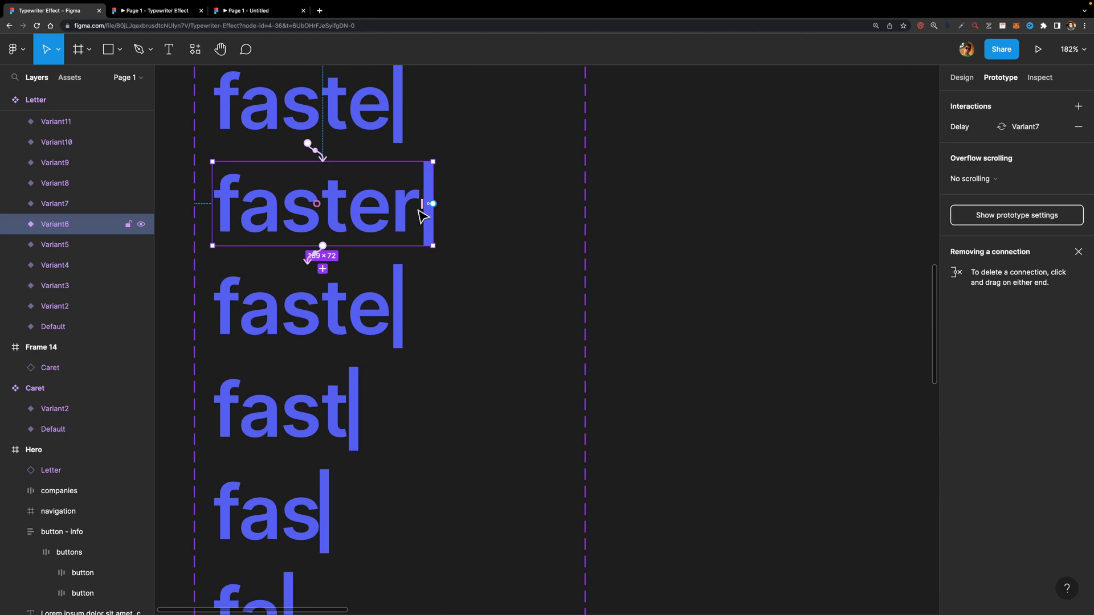
{"action": "left_click", "coordinate": [1004, 130]}
{"action": "left_click", "coordinate": [890, 161]}
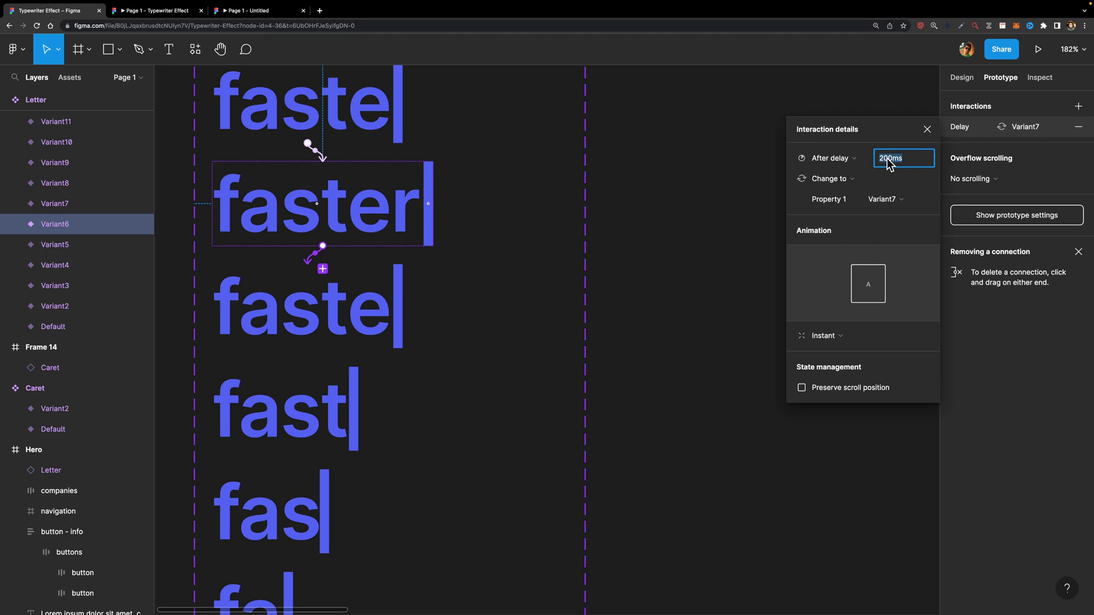
{"action": "type", "text": "150"}
{"action": "key", "text": "Return"}
{"action": "key", "text": "ctrl+Tab"}
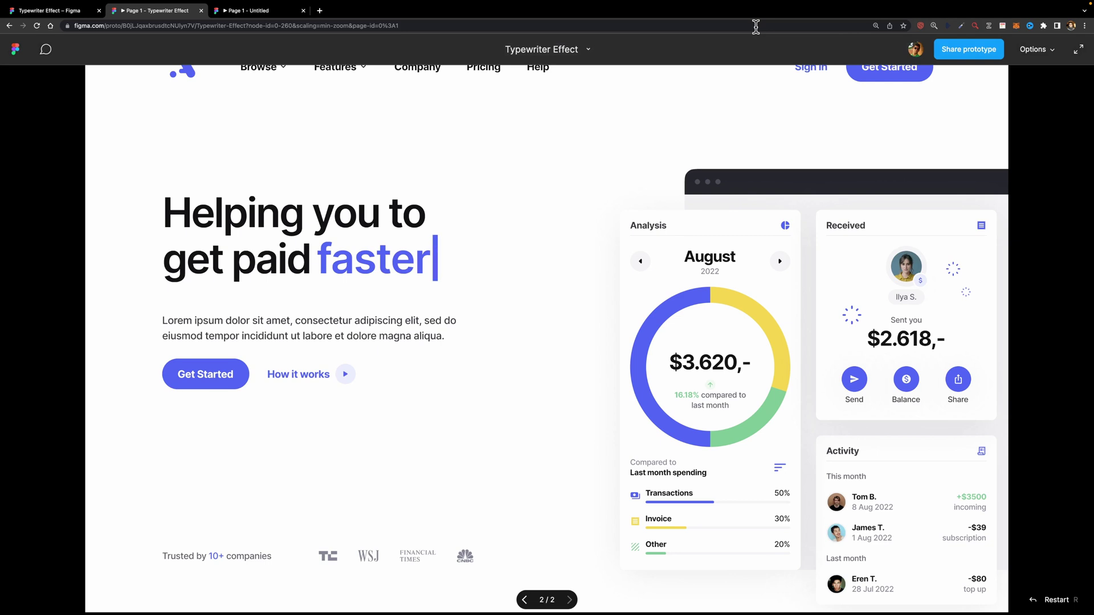